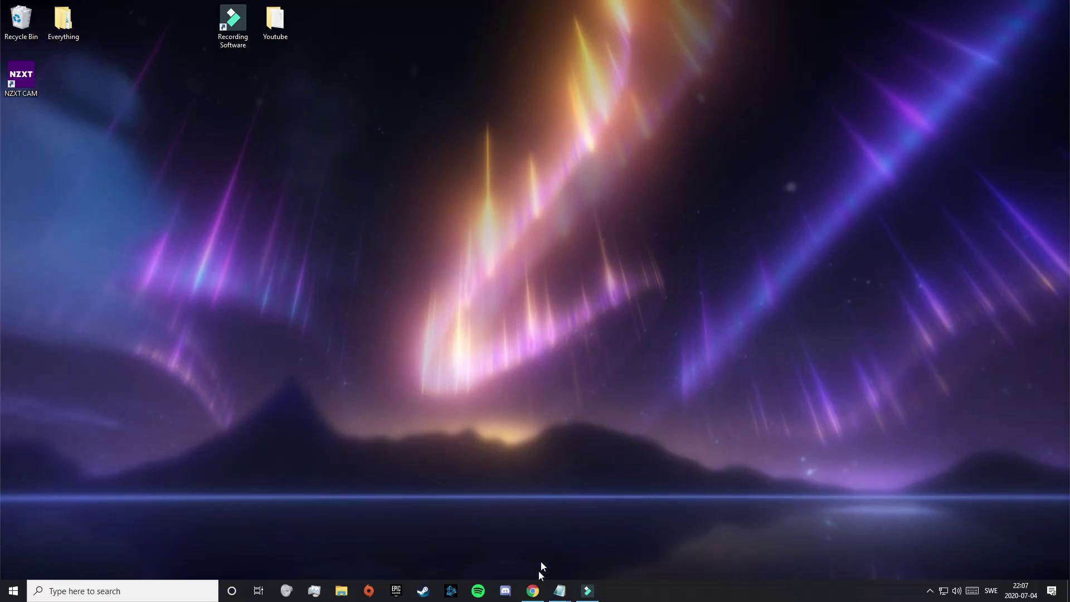
- Bring Chrome back up and scroll through The Skindex's Top skins page
click(533, 591)
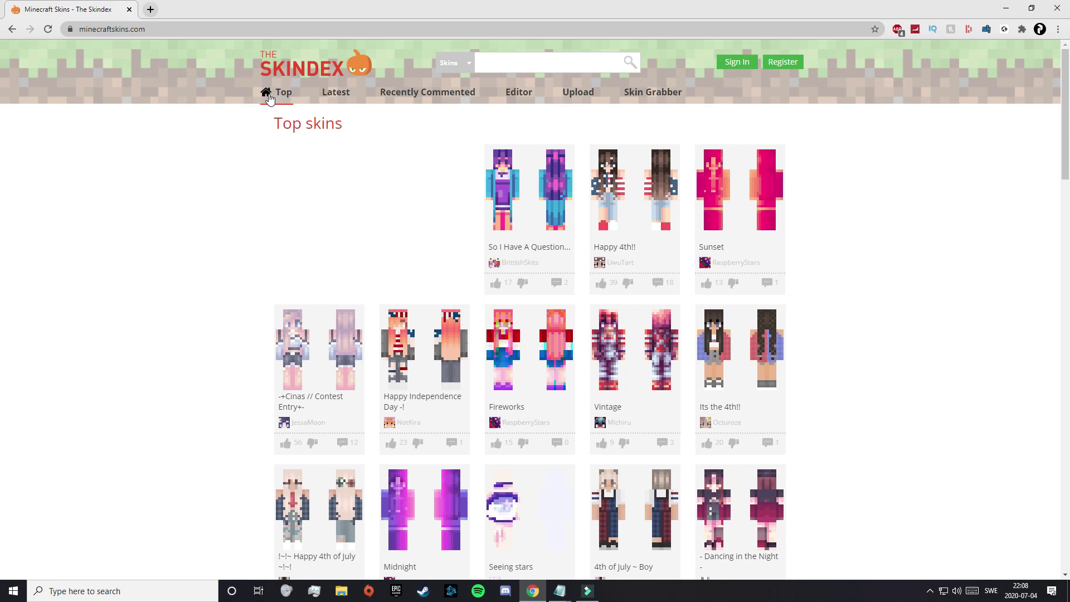
scroll(195, 301, down, 3)
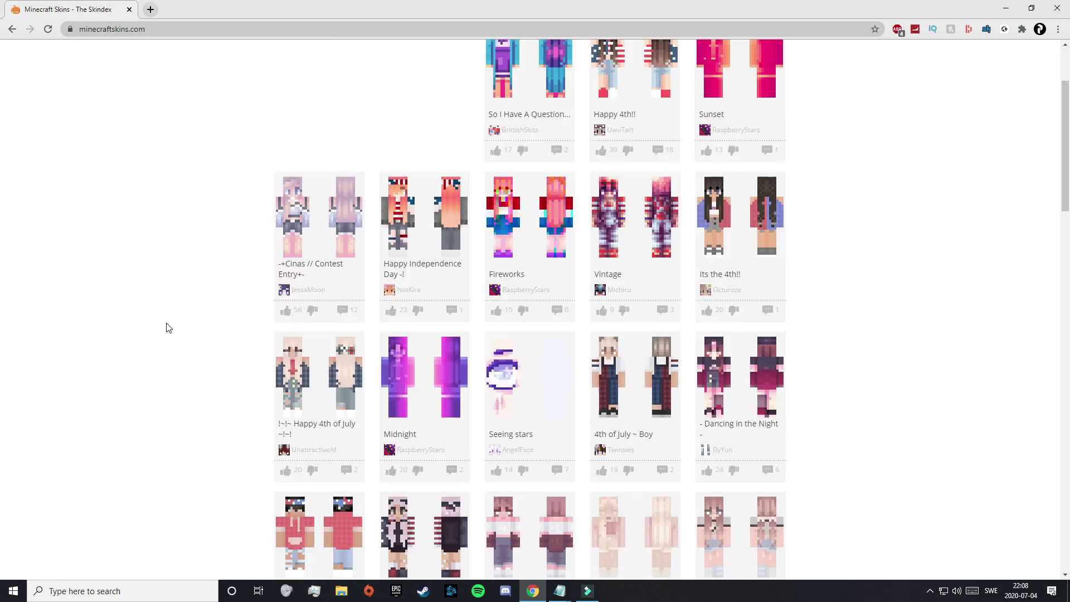
scroll(167, 329, down, 9)
scroll(178, 357, up, 3)
scroll(193, 378, up, 9)
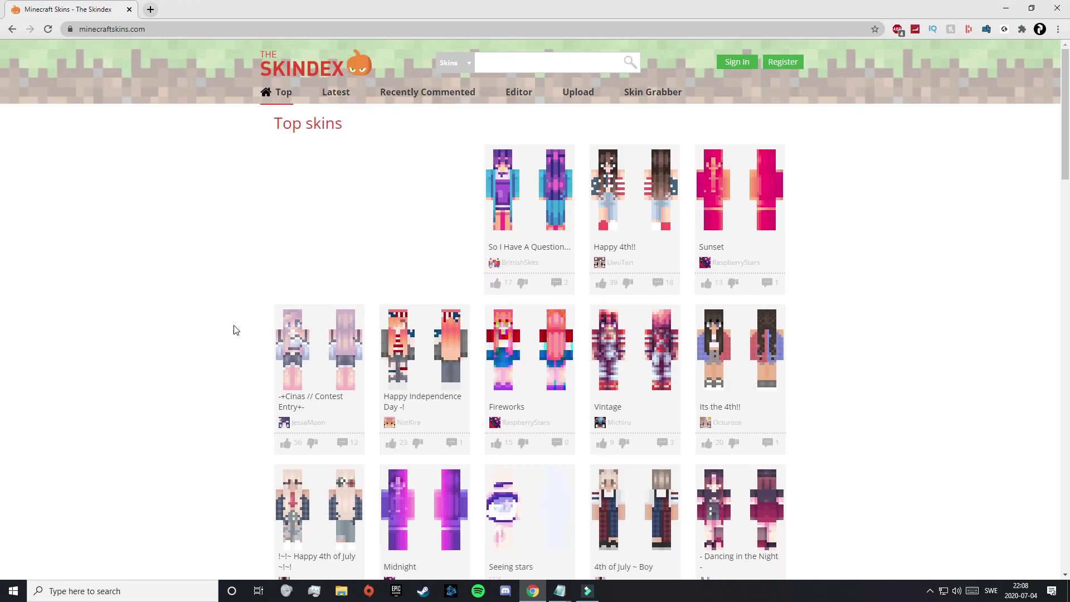
- Switch to the Latest skins listing and skim it
click(335, 93)
scroll(184, 312, down, 6)
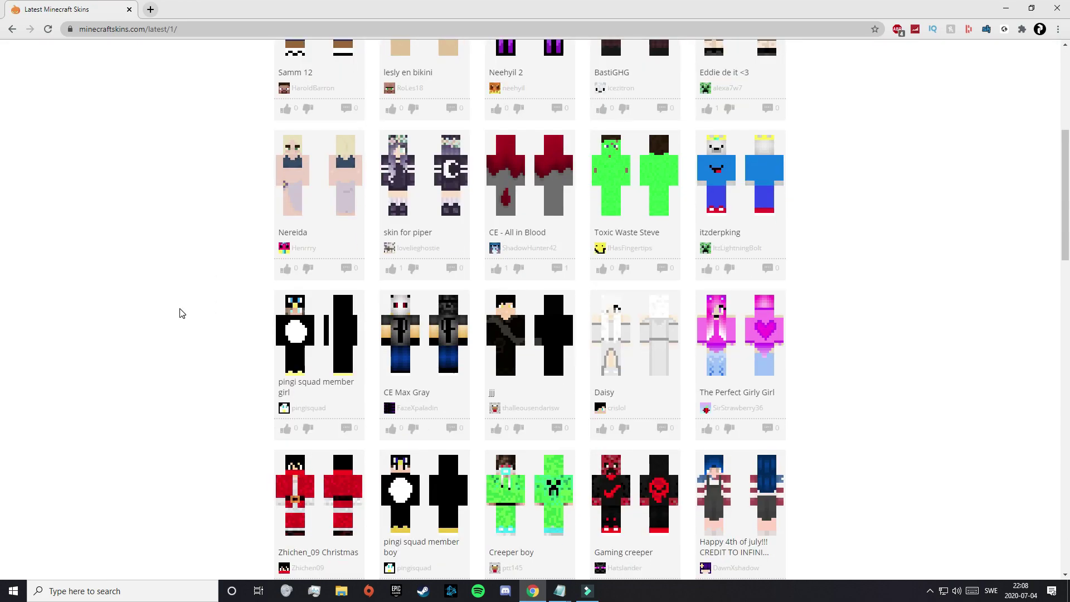
scroll(186, 317, up, 6)
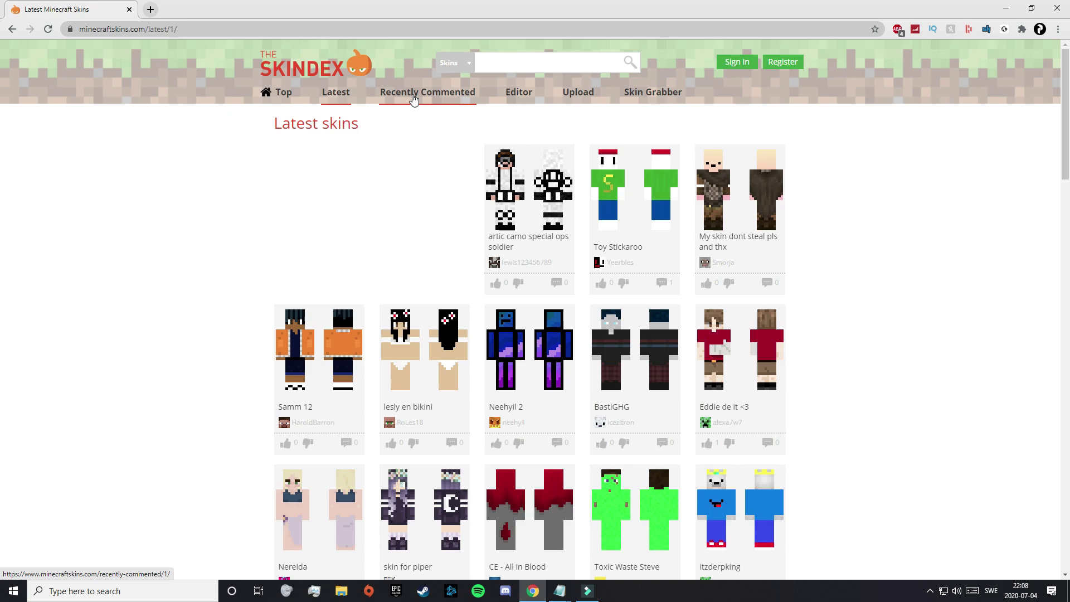
- Open the skin editor and set the drawing colour to dark red #561227
click(519, 93)
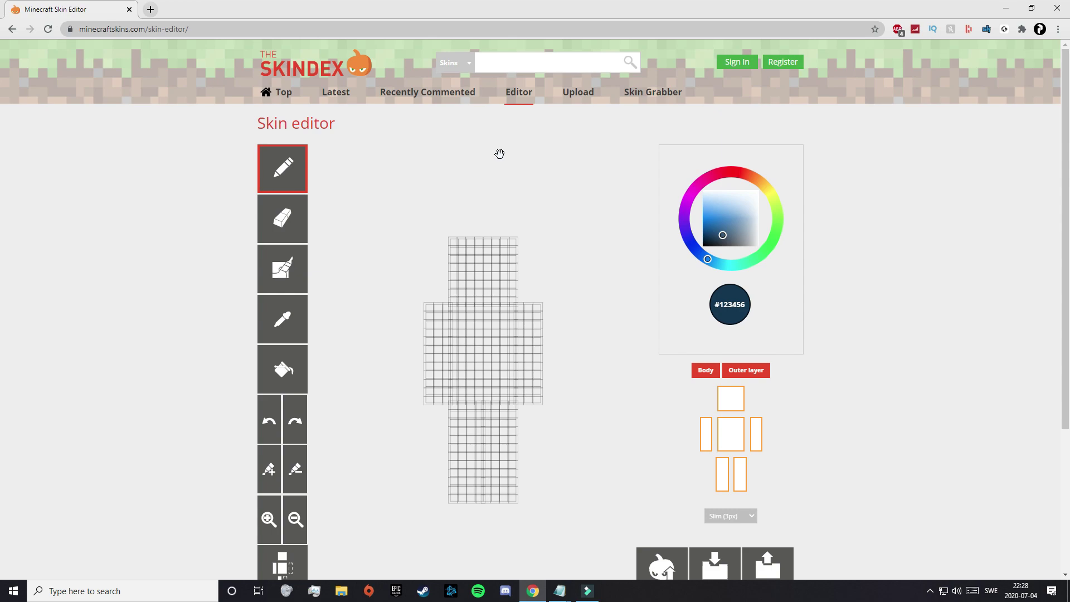
click(777, 203)
click(690, 229)
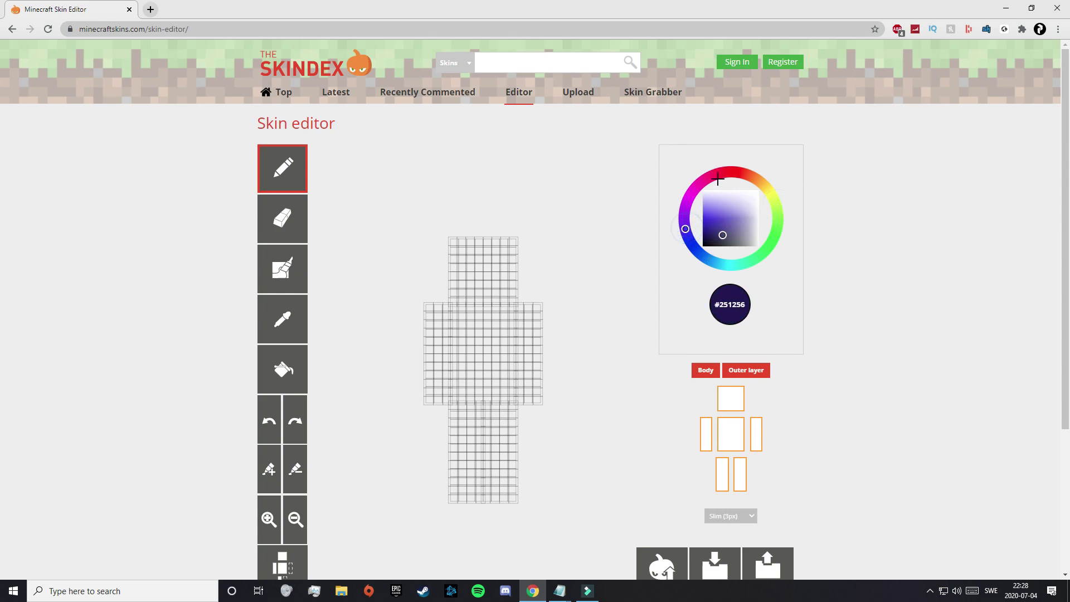
click(718, 174)
- Toggle the Outer and Body layers off and back on
scroll(815, 302, down, 1)
scroll(843, 237, down, 1)
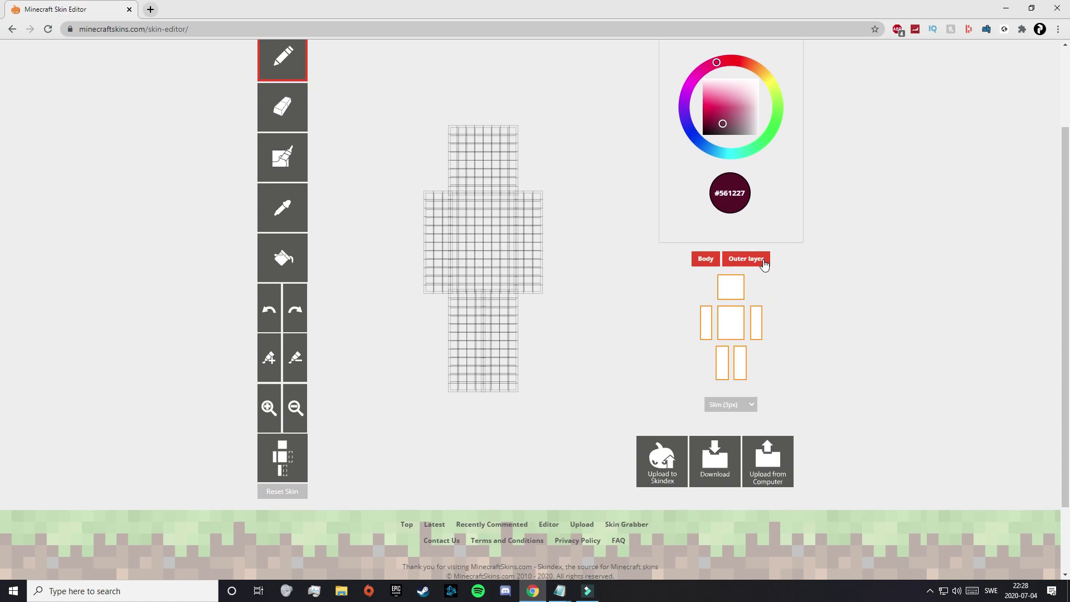
click(764, 263)
click(760, 261)
click(703, 260)
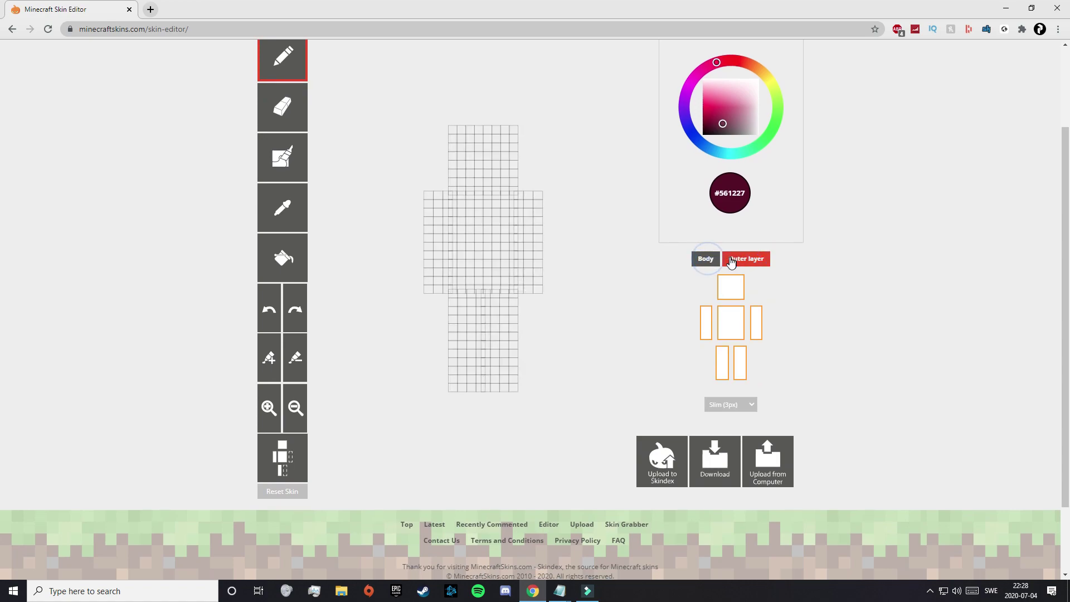
- Hide the head, torso, legs and right arm, then show them all again
click(729, 287)
click(730, 322)
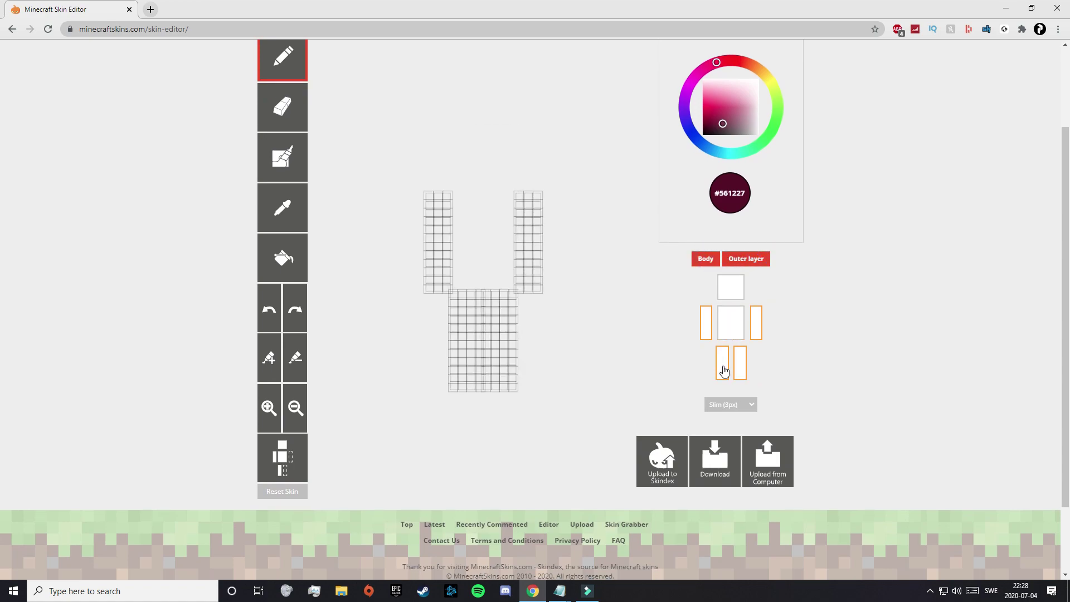
click(723, 362)
click(740, 363)
click(756, 324)
click(730, 287)
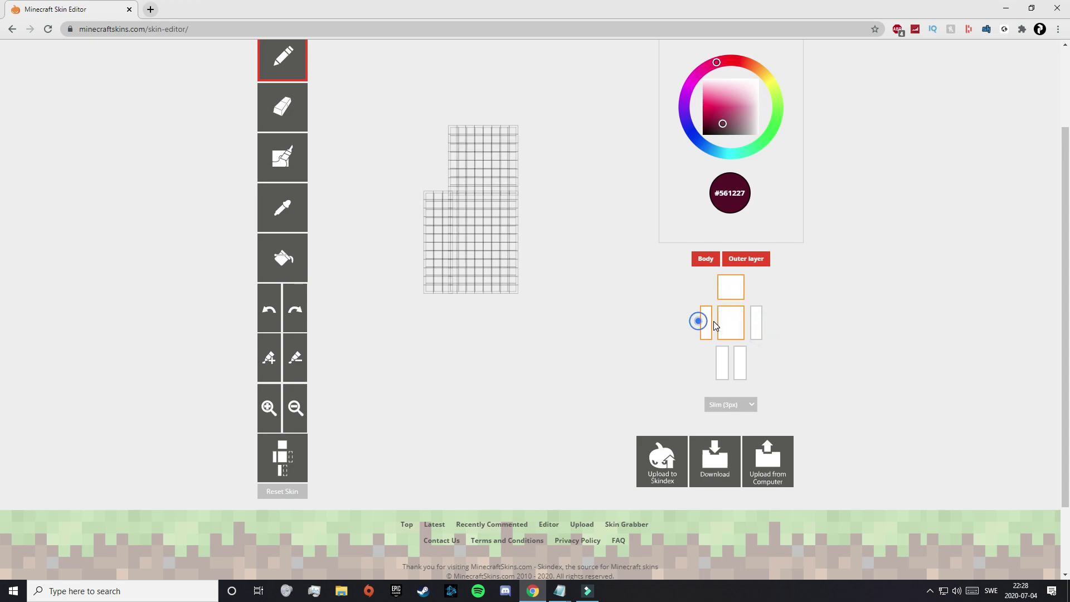
click(731, 322)
click(739, 361)
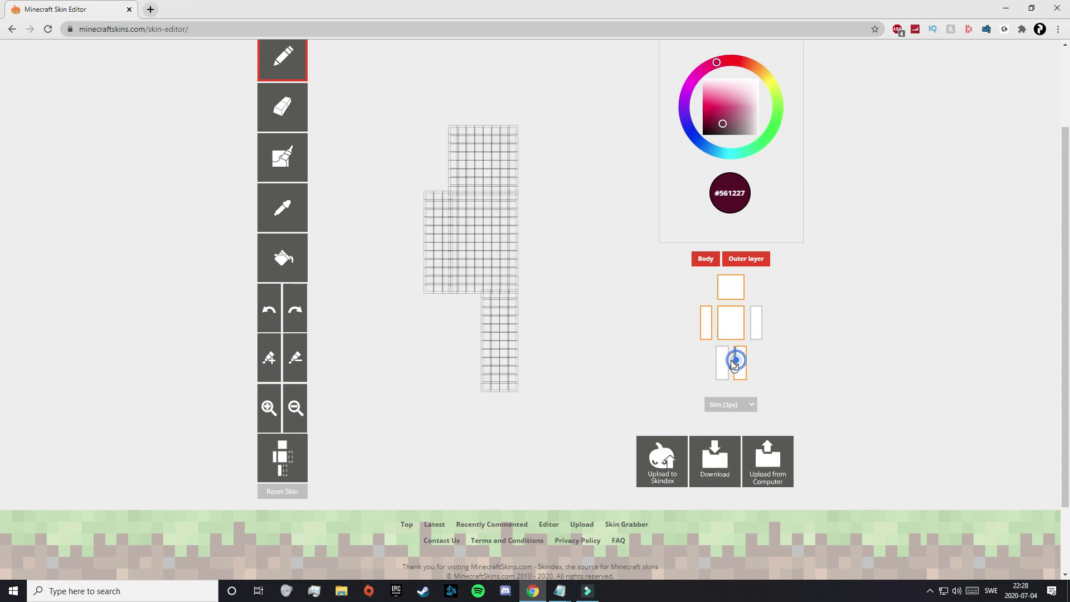
click(756, 322)
scroll(315, 312, up, 2)
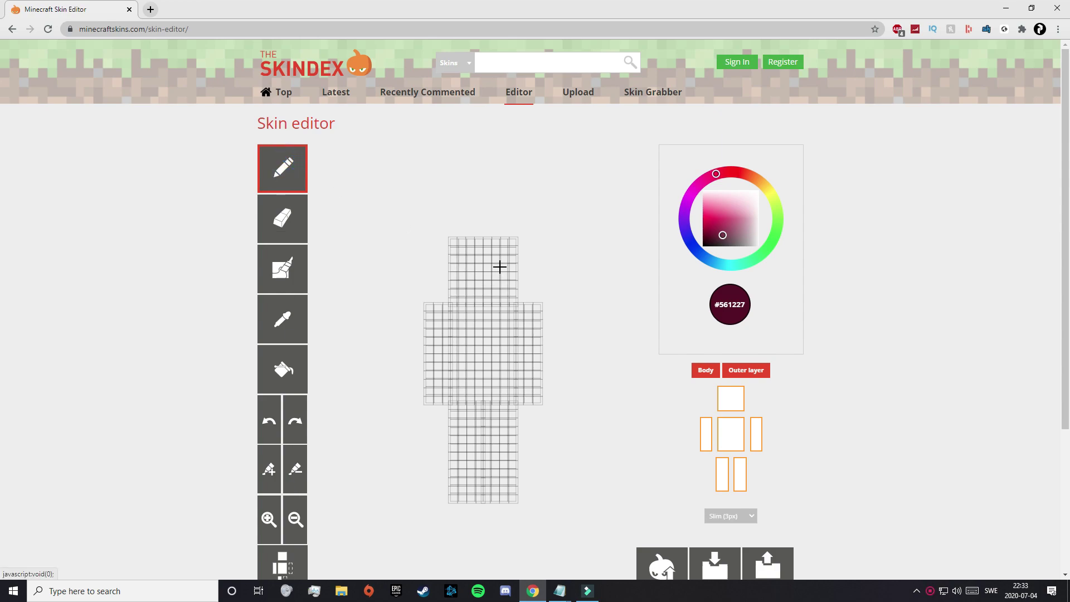
- Draw a dark red curly stroke, then erase part of it from the head and upper body
mouse_move(498, 266)
mouse_down()
mouse_move(489, 420)
mouse_move(513, 350)
mouse_up()
click(282, 219)
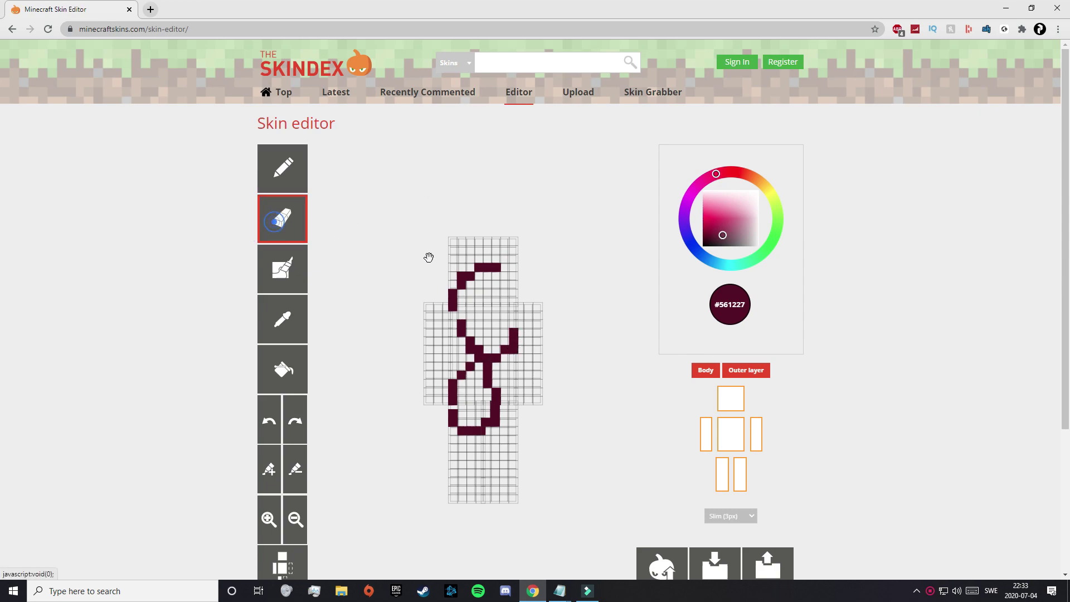
click(496, 266)
drag(487, 268, 466, 332)
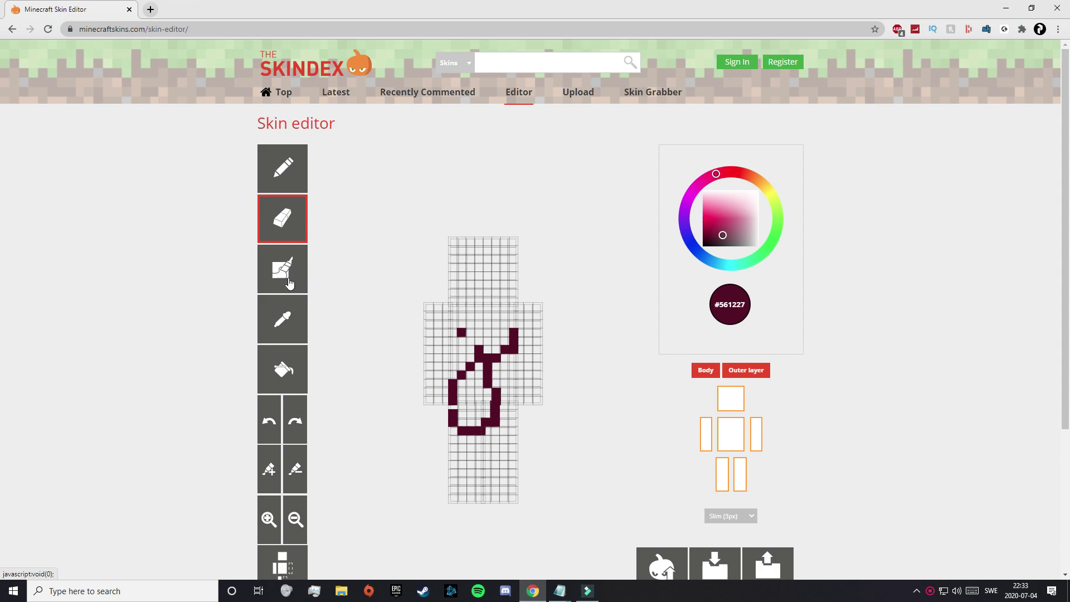
- Add pink and darker red strokes over the head, left arm and torso, ending with pink #8f3d56
click(737, 213)
mouse_move(505, 245)
mouse_down()
mouse_move(478, 263)
mouse_move(457, 371)
mouse_up()
click(714, 237)
drag(479, 259, 479, 324)
click(736, 224)
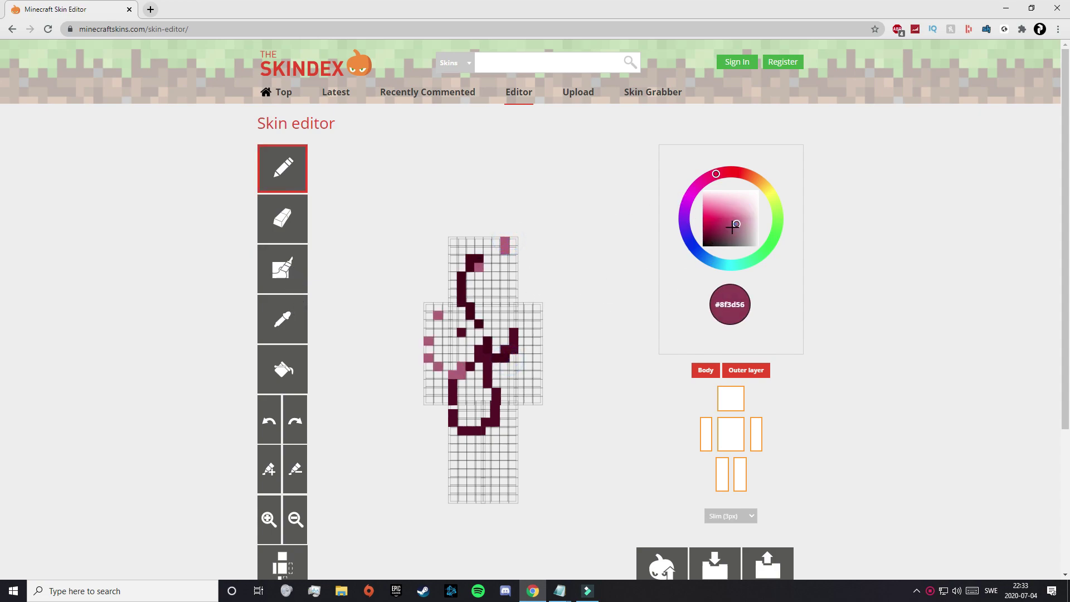
drag(488, 276, 466, 369)
- Sample the dark red with the eyedropper and paint it across the head top and left torso
click(288, 329)
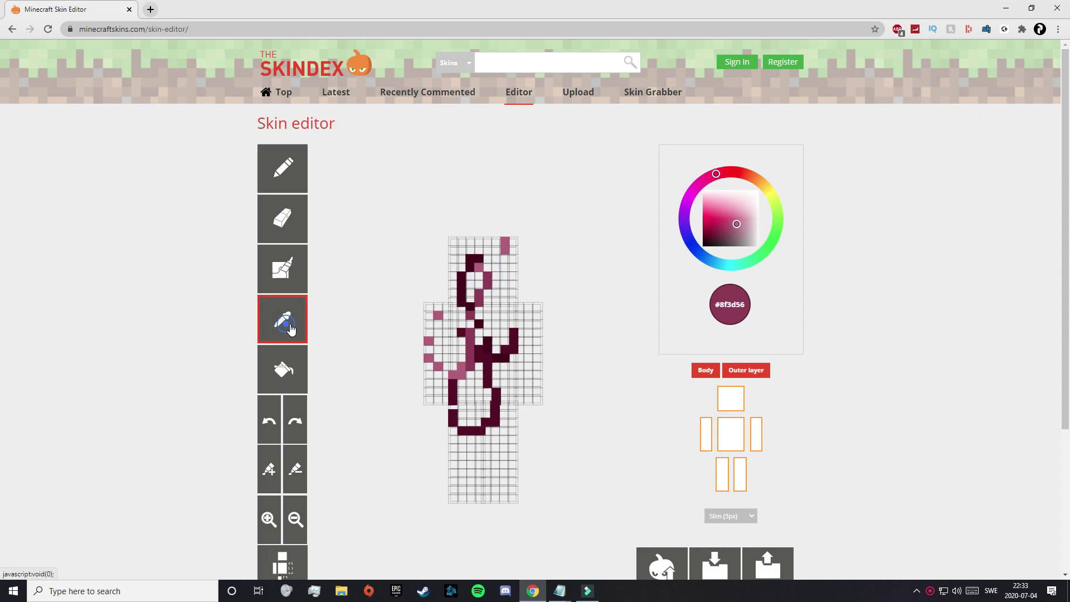
click(503, 361)
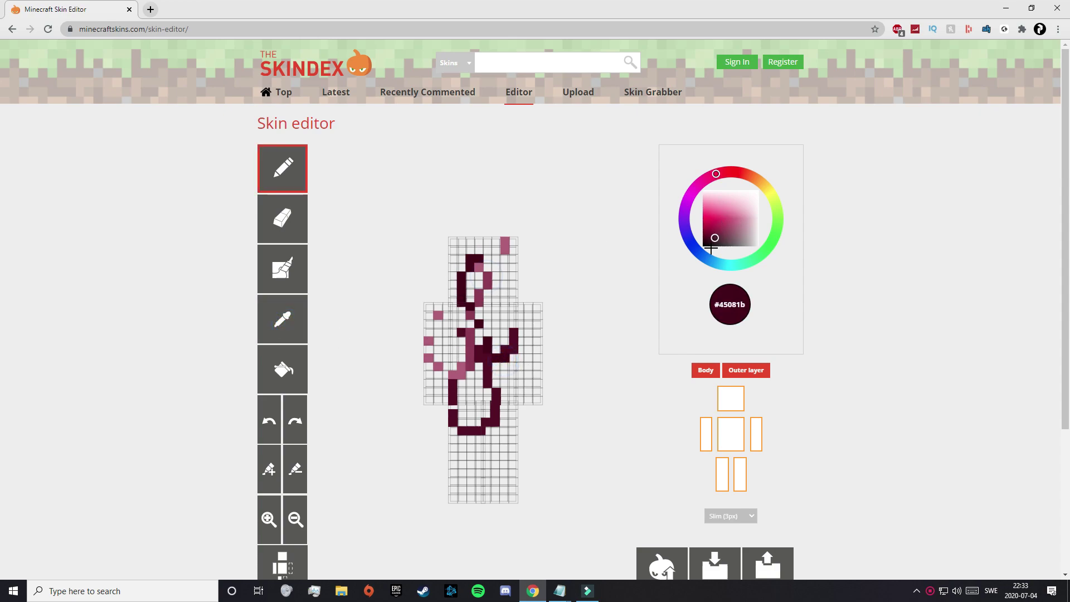
drag(474, 262, 502, 266)
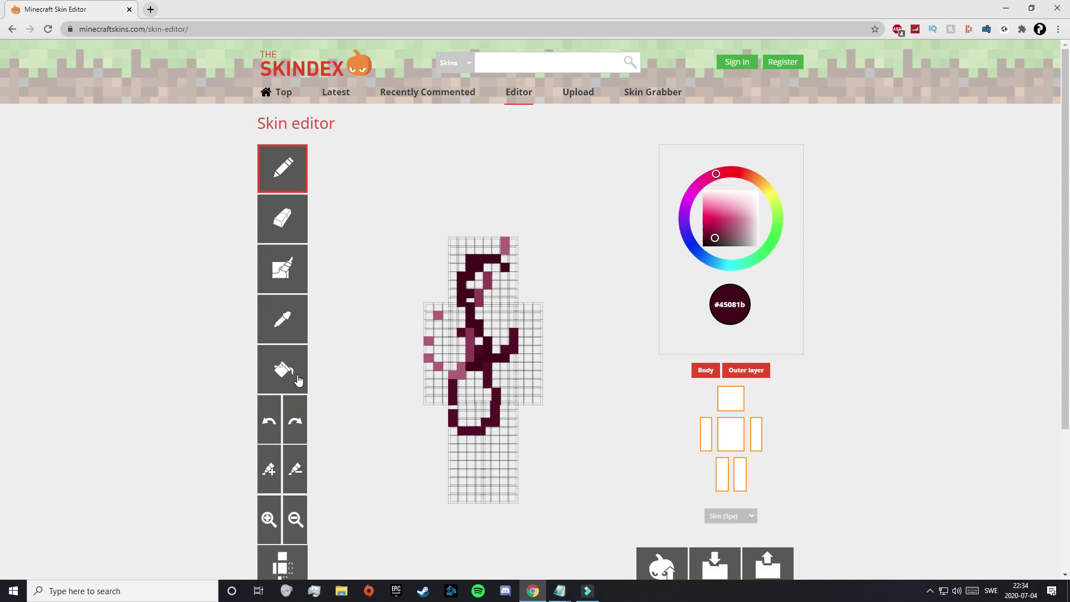
- Bucket-fill the arms, head, torso and legs dark maroon, undoing and redoing the fills
click(299, 381)
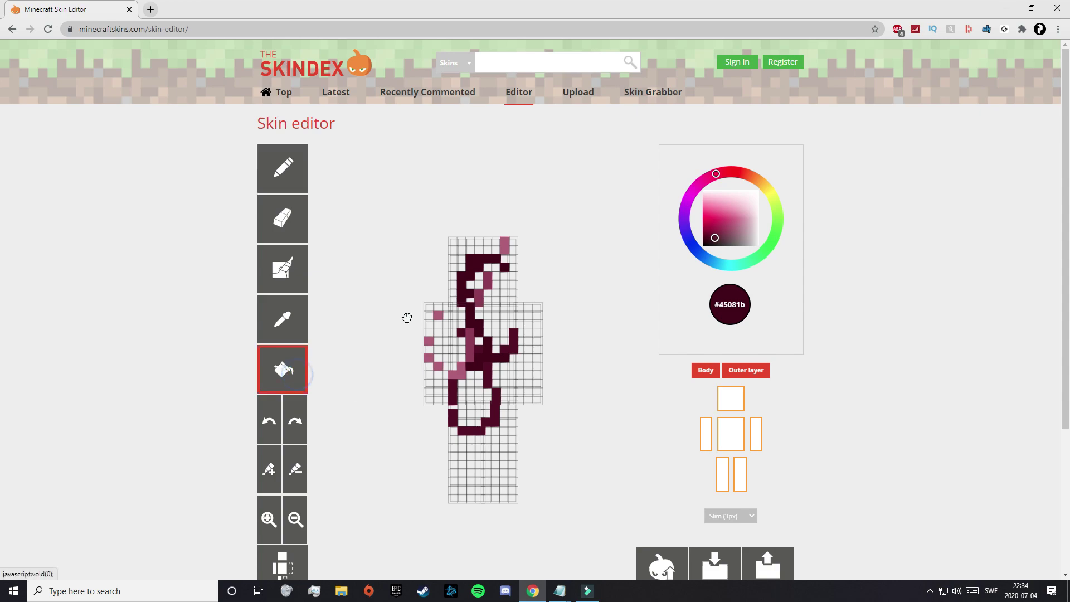
click(435, 334)
click(490, 267)
click(529, 362)
click(502, 429)
click(480, 361)
click(454, 441)
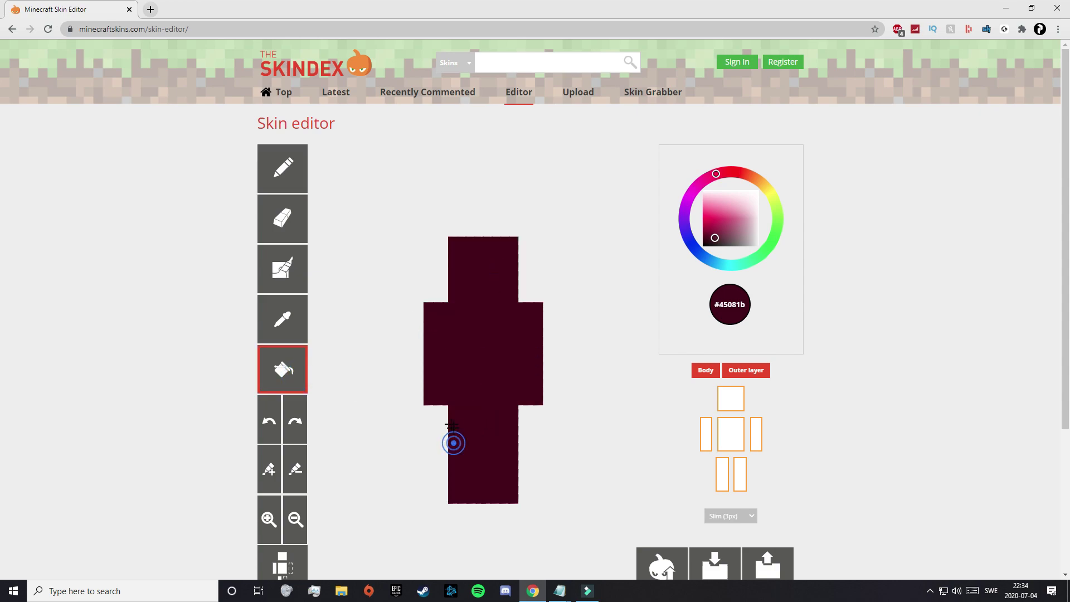
click(270, 421)
click(269, 421)
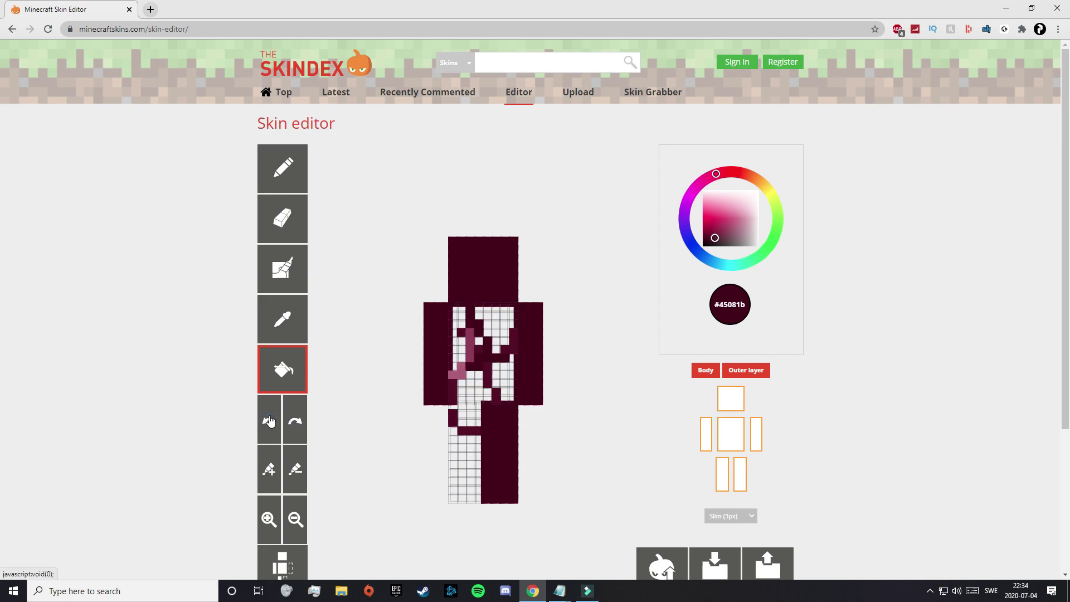
click(294, 422)
click(294, 422)
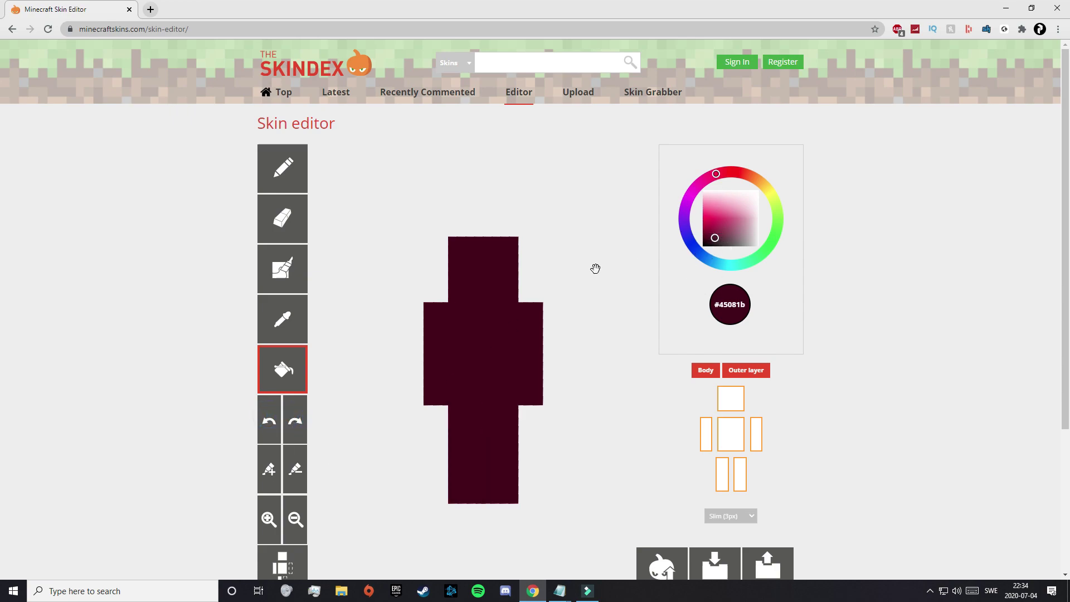
- Darken then lighten the paint colour to #730e2d, zoom the preview and rotate it
click(299, 475)
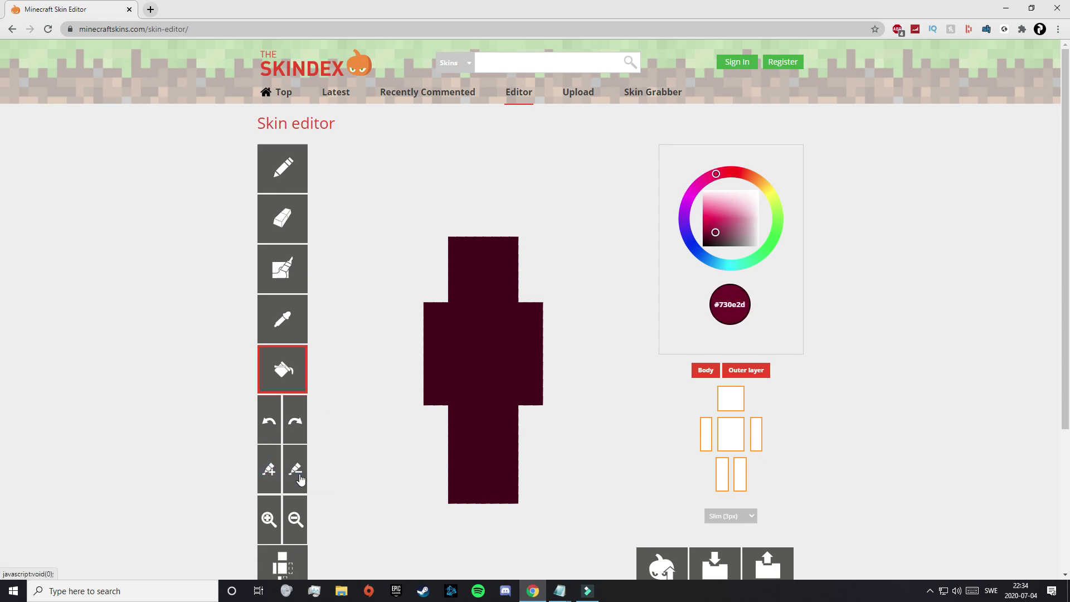
click(299, 478)
click(269, 519)
click(302, 526)
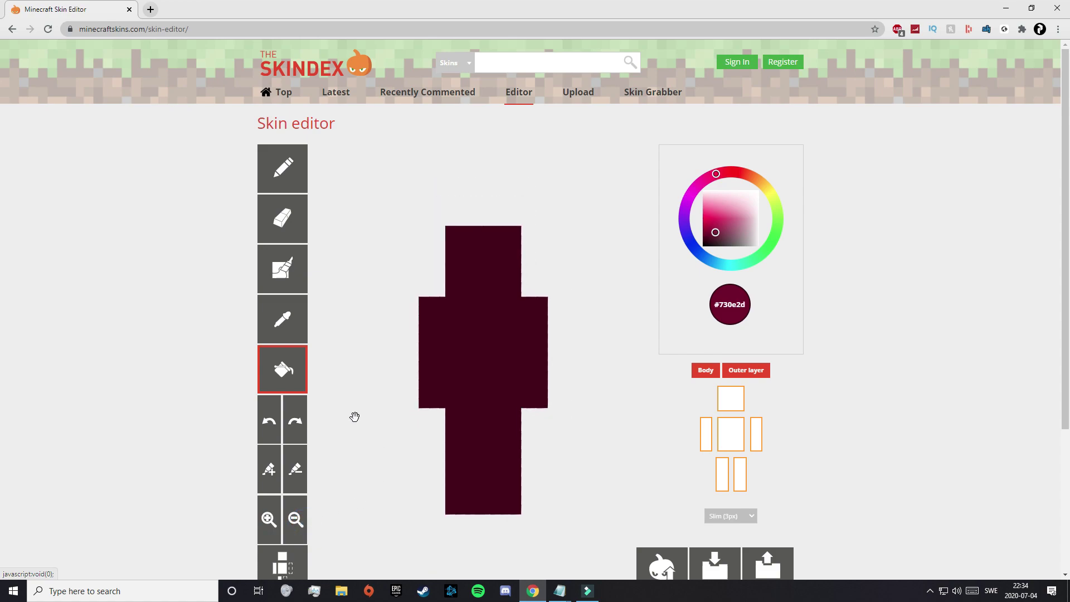
drag(354, 418, 364, 403)
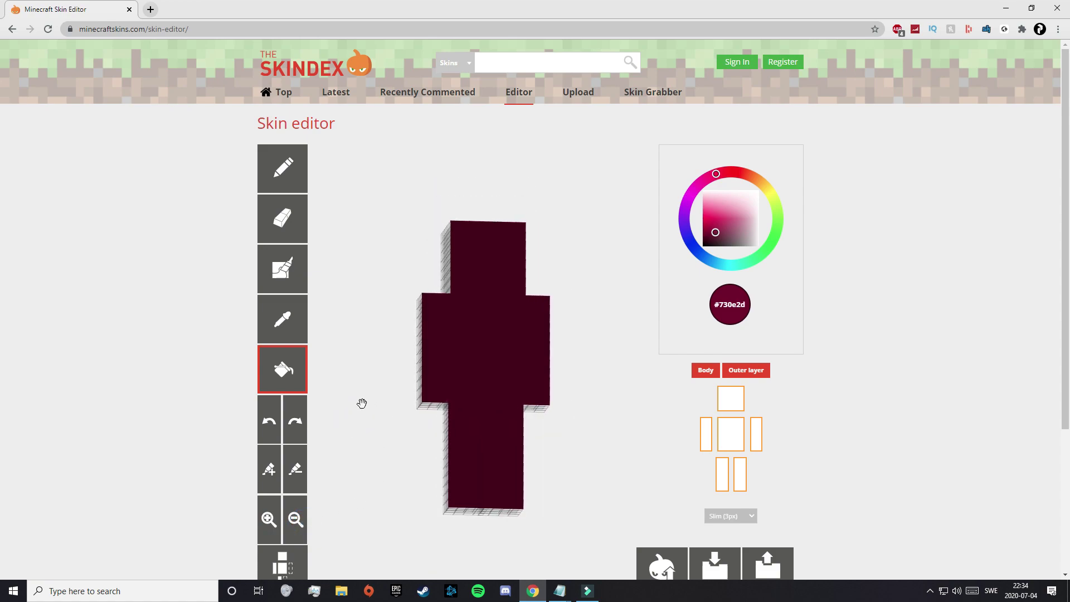
scroll(294, 418, down, 3)
scroll(293, 422, up, 1)
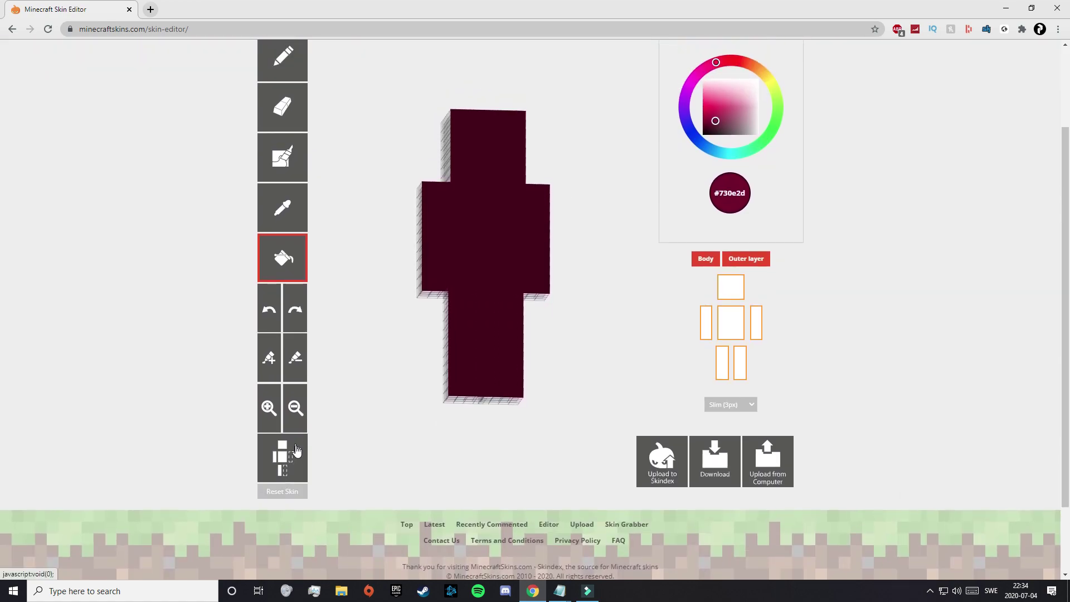
- With mirror painting on, paint #603e49 mauve shading along both arms
click(296, 455)
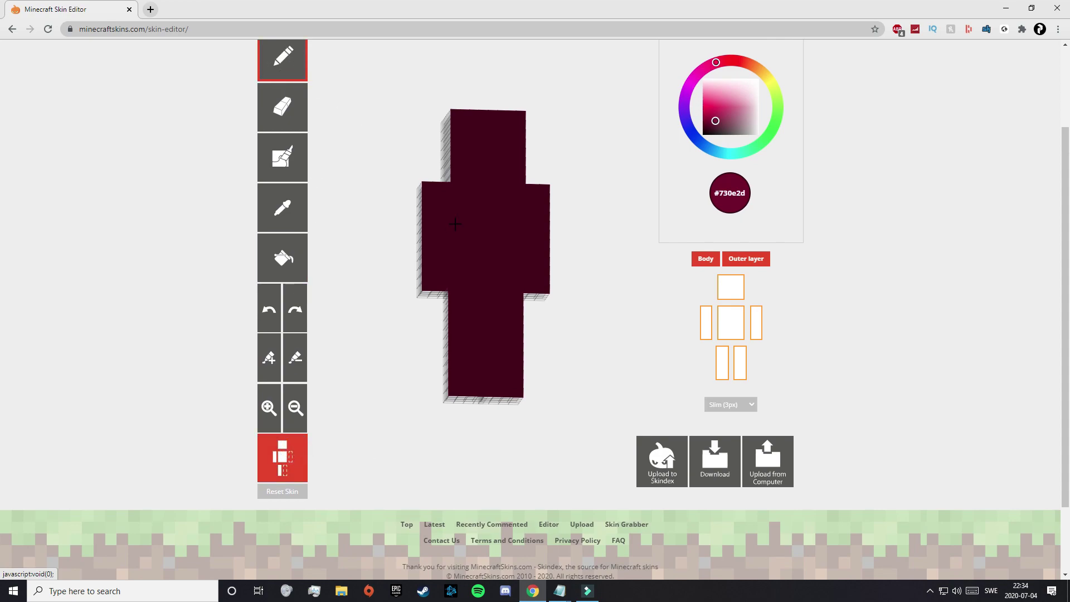
click(747, 117)
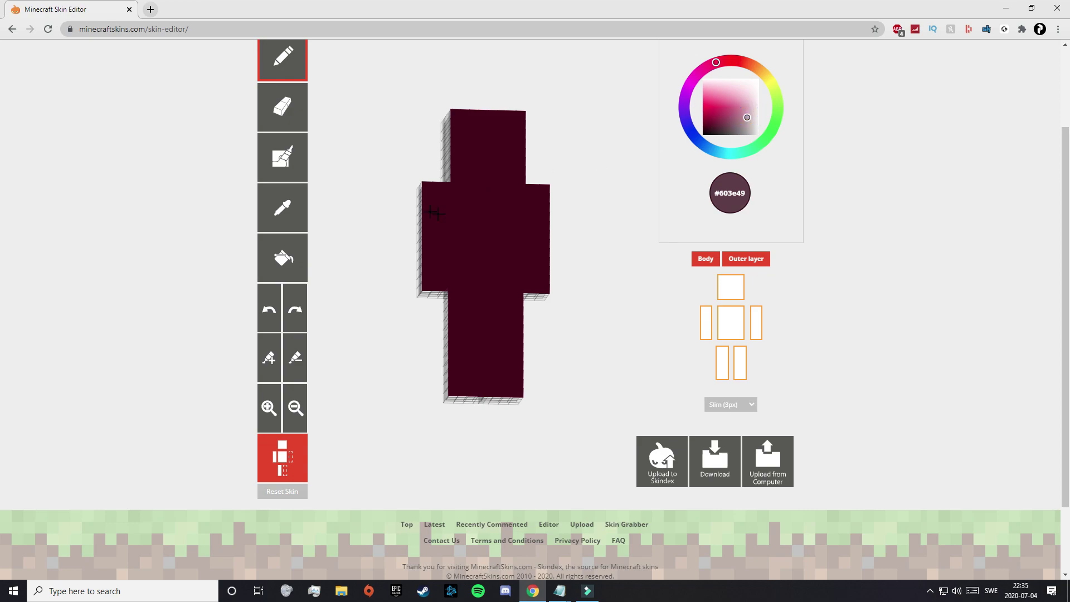
mouse_move(428, 191)
mouse_down()
mouse_move(434, 245)
mouse_move(447, 188)
mouse_up()
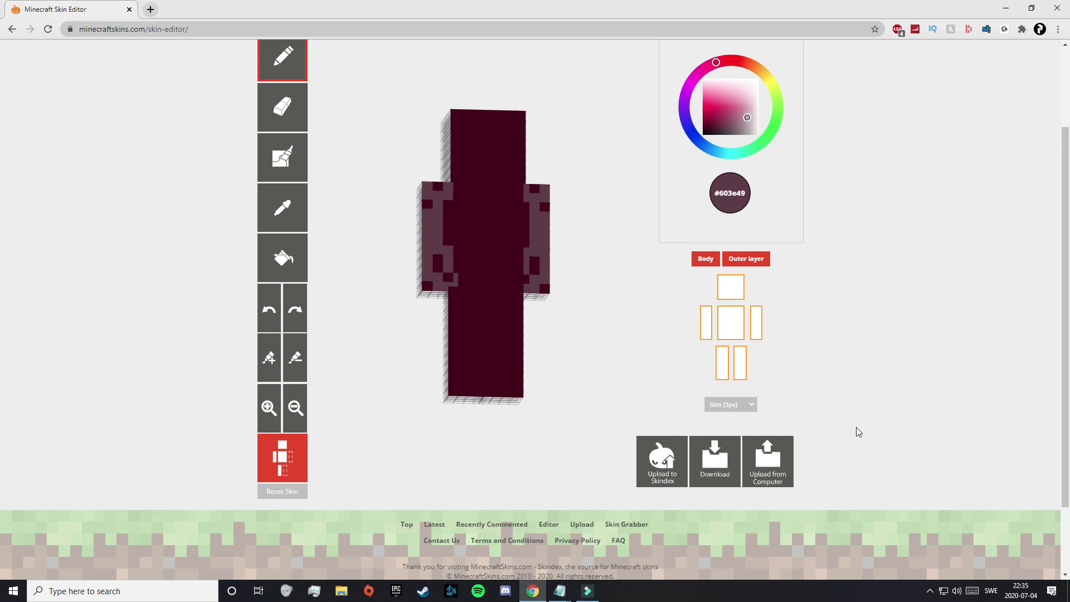
scroll(654, 405, up, 2)
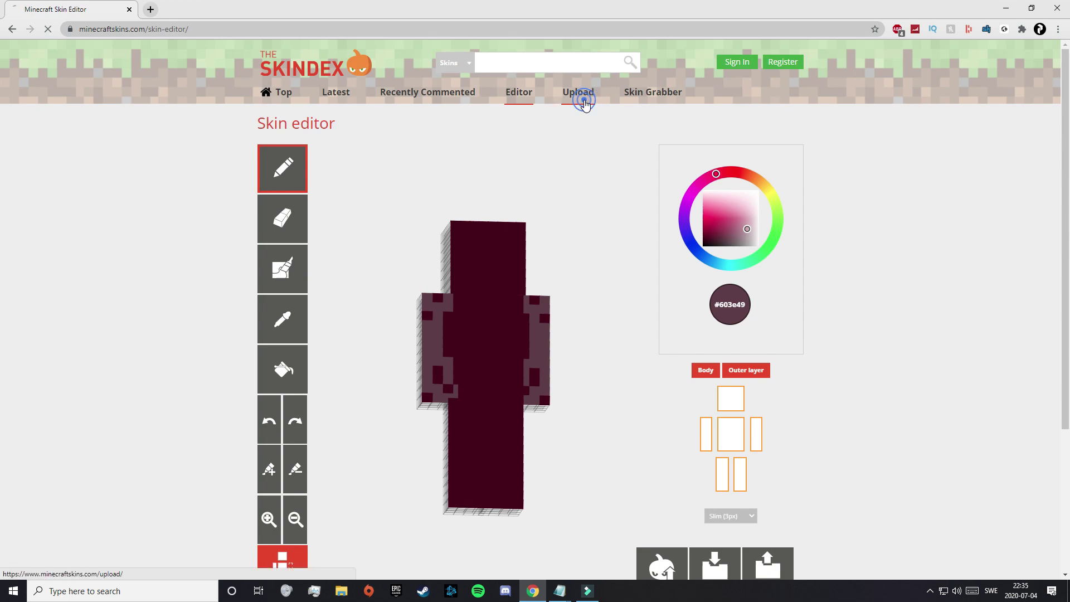
- Try the Upload page, which shows sign-in, then go to the Skin Grabber
click(584, 102)
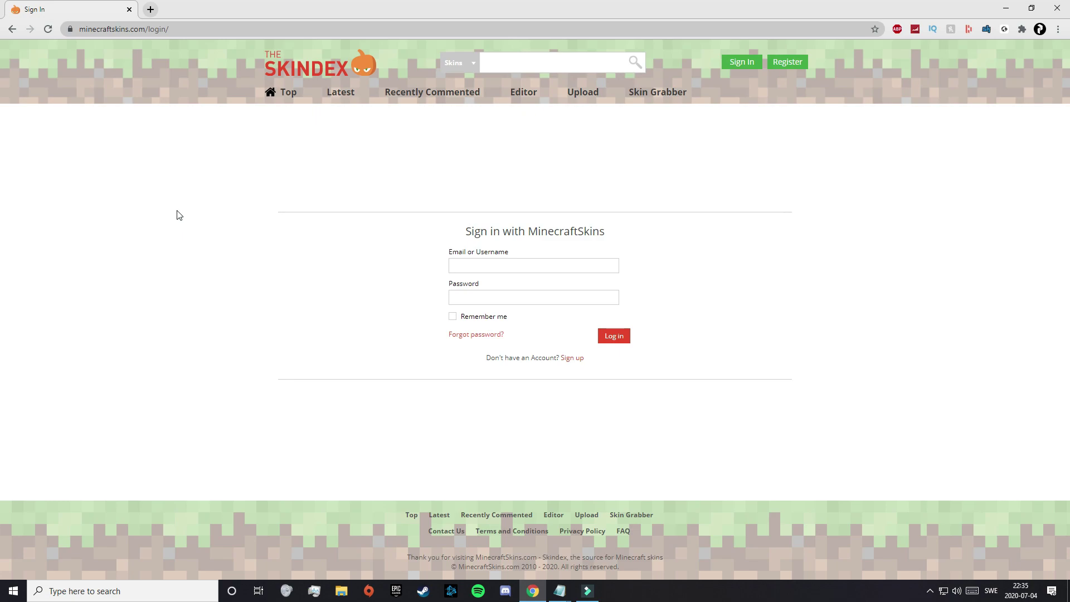
click(664, 91)
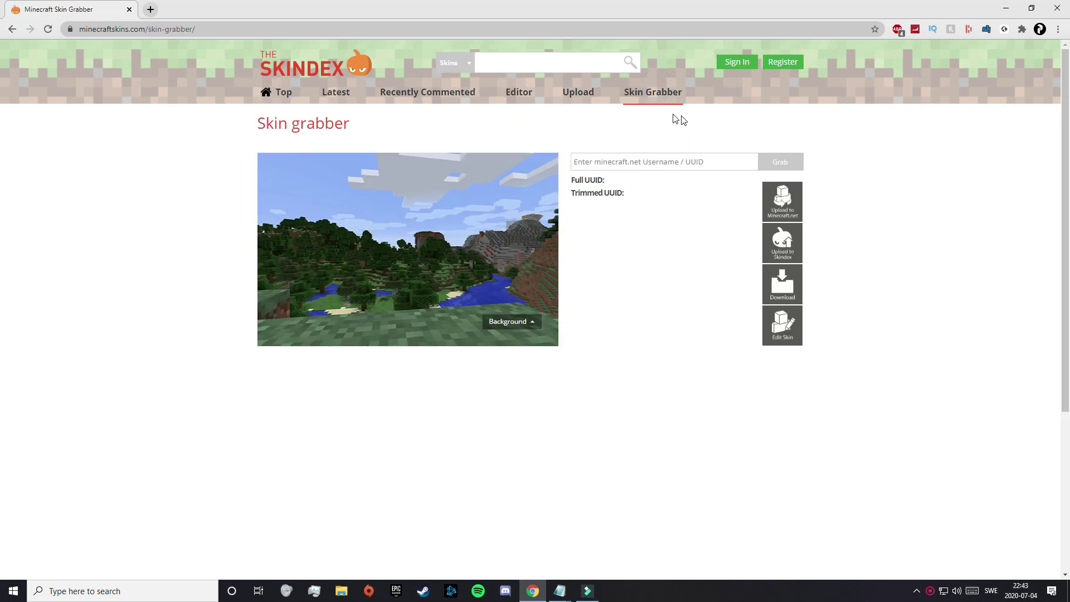
- Grab the skin for username 'dream' in the Skin Grabber's Username/UUID field
click(641, 162)
text(eam)
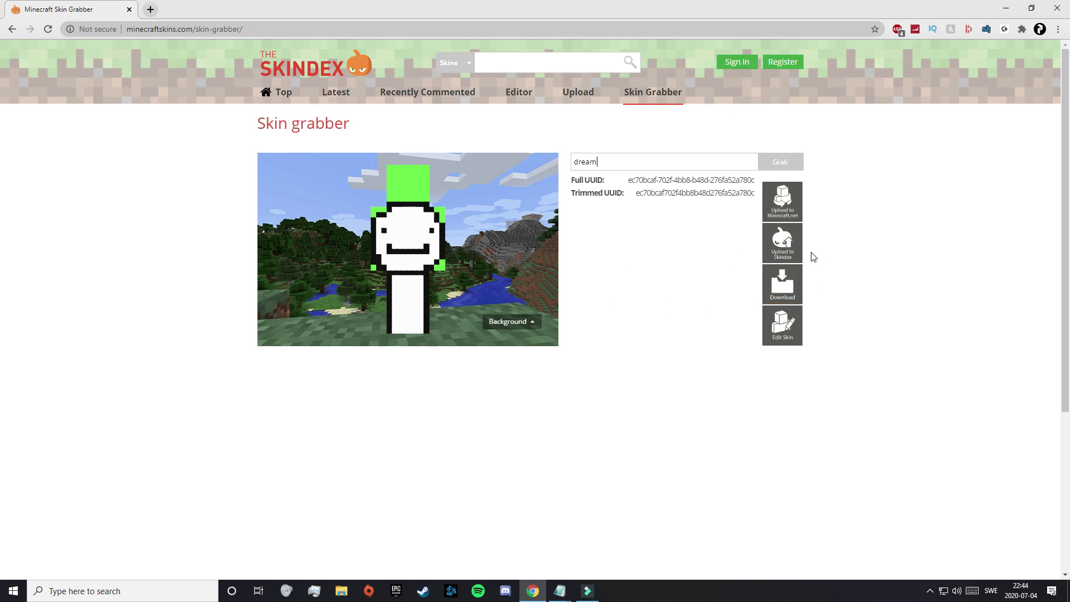
- Edit the grabbed skin and paint dark slate #2f3d4b strokes over its green head
click(783, 326)
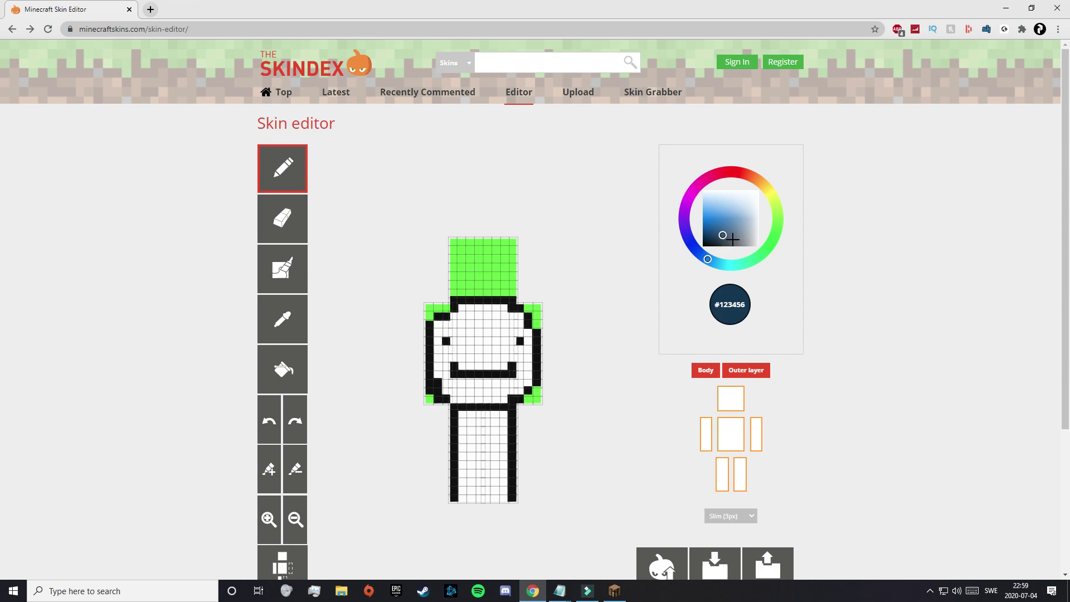
click(746, 232)
mouse_move(461, 249)
mouse_down()
mouse_move(464, 285)
mouse_move(508, 287)
mouse_move(505, 254)
mouse_move(482, 250)
mouse_move(480, 270)
mouse_move(471, 268)
mouse_move(515, 241)
mouse_move(515, 284)
mouse_move(452, 281)
mouse_up()
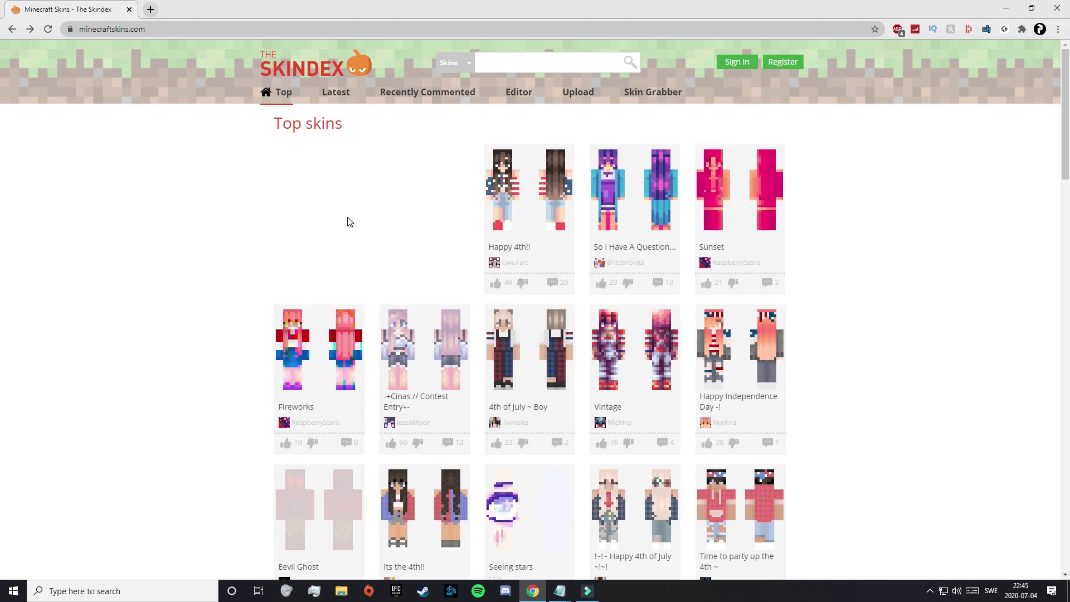
- Open the 4th of July ~ Boy skin page and try snowy, mountain and other viewer backgrounds
click(508, 353)
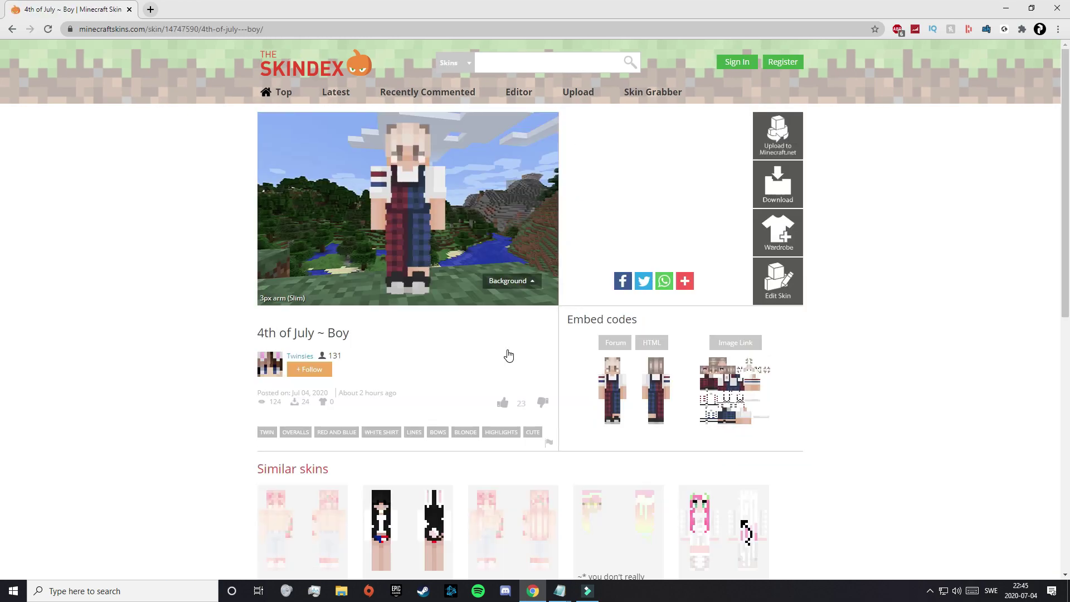
click(507, 284)
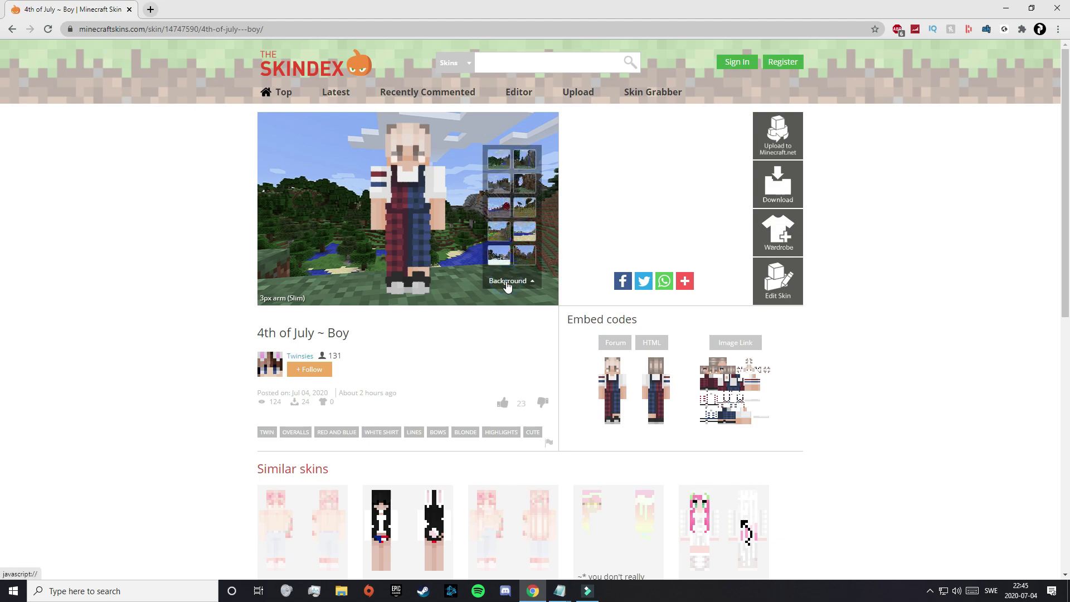
click(500, 258)
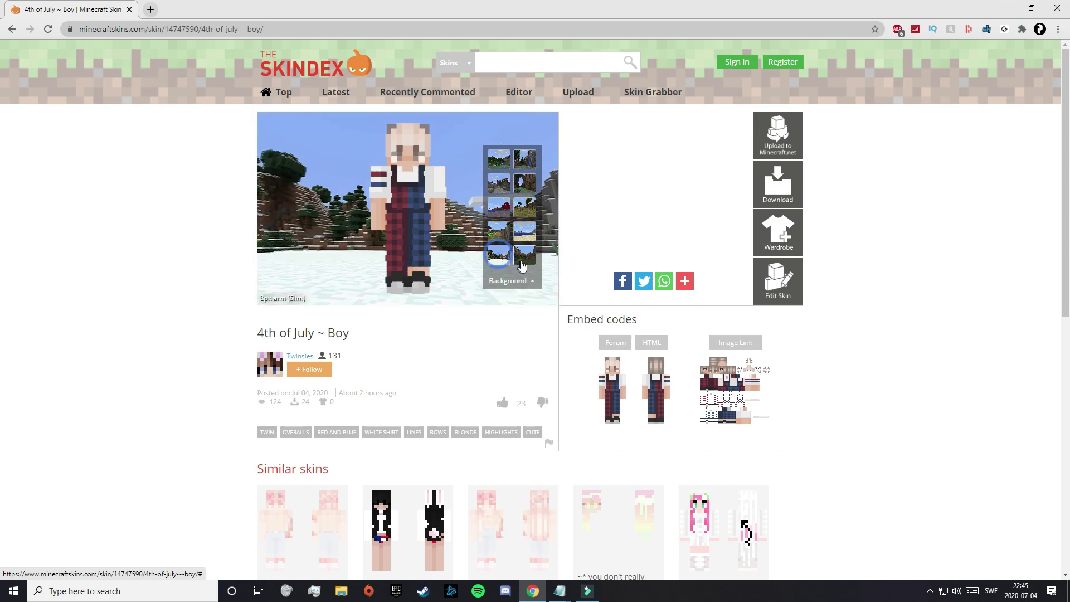
click(524, 241)
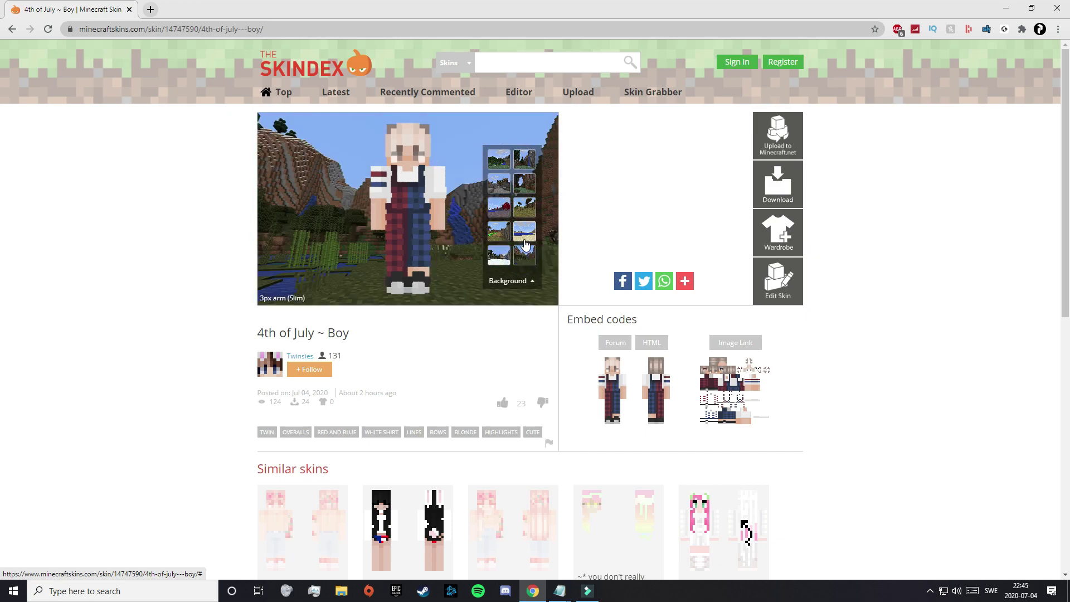
click(499, 162)
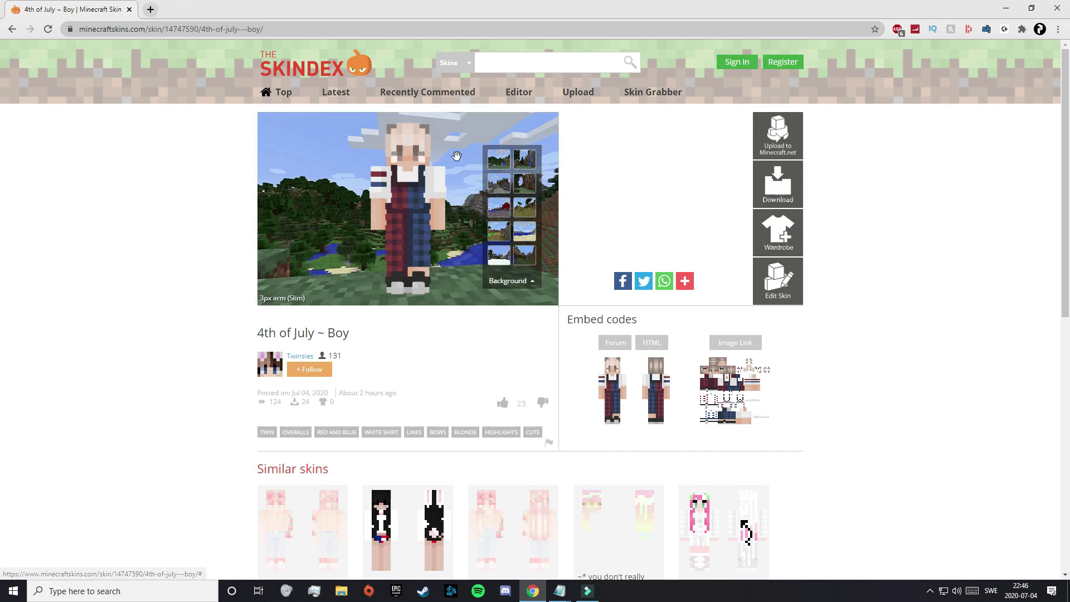
- Turn the skin model sideways and scroll the page to inspect it
mouse_move(456, 156)
mouse_down()
mouse_move(486, 135)
mouse_move(415, 263)
mouse_up()
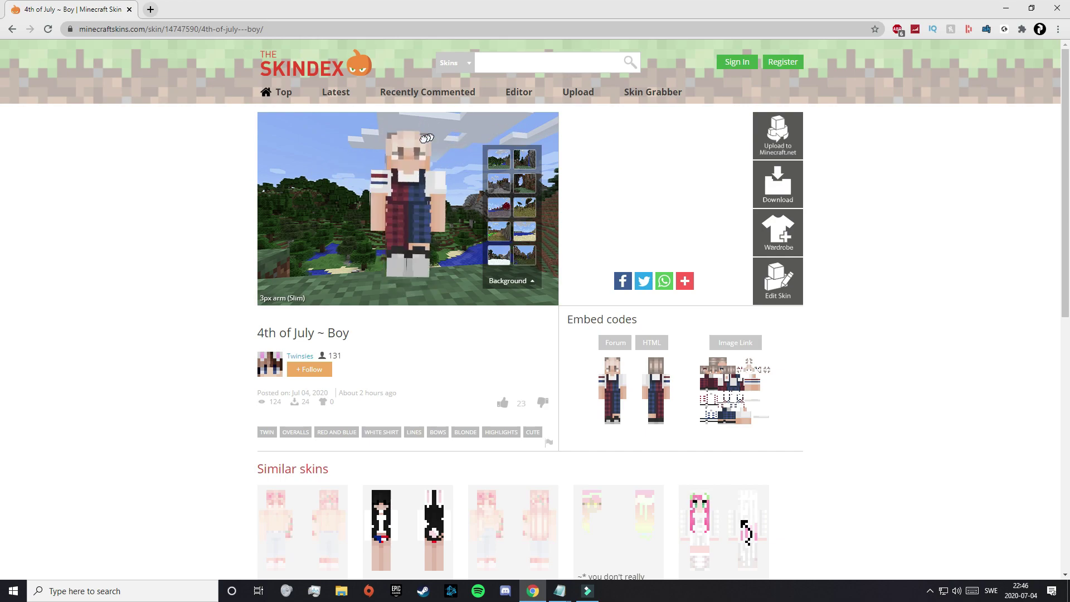
scroll(416, 290, down, 3)
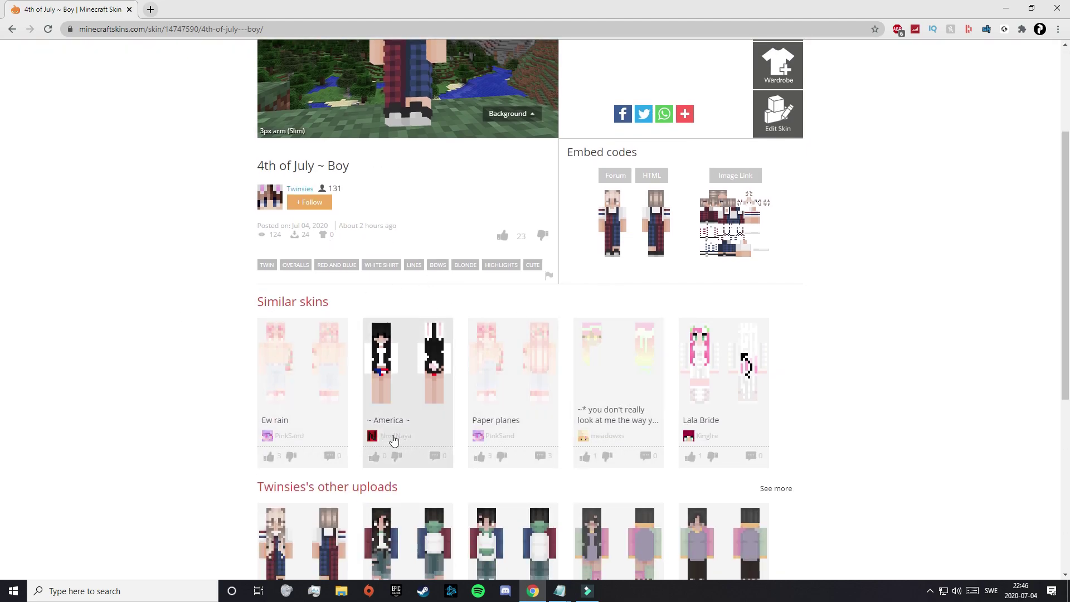
scroll(384, 423, up, 3)
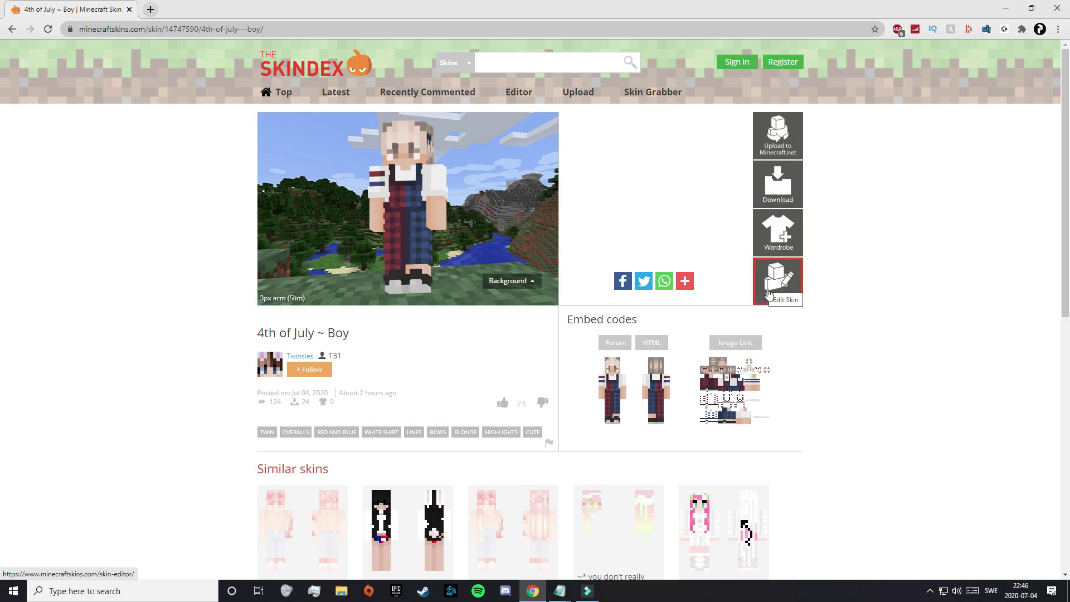
- Download the 4th of July ~ Boy PNG, drag it onto the desktop, and close Chrome
click(796, 183)
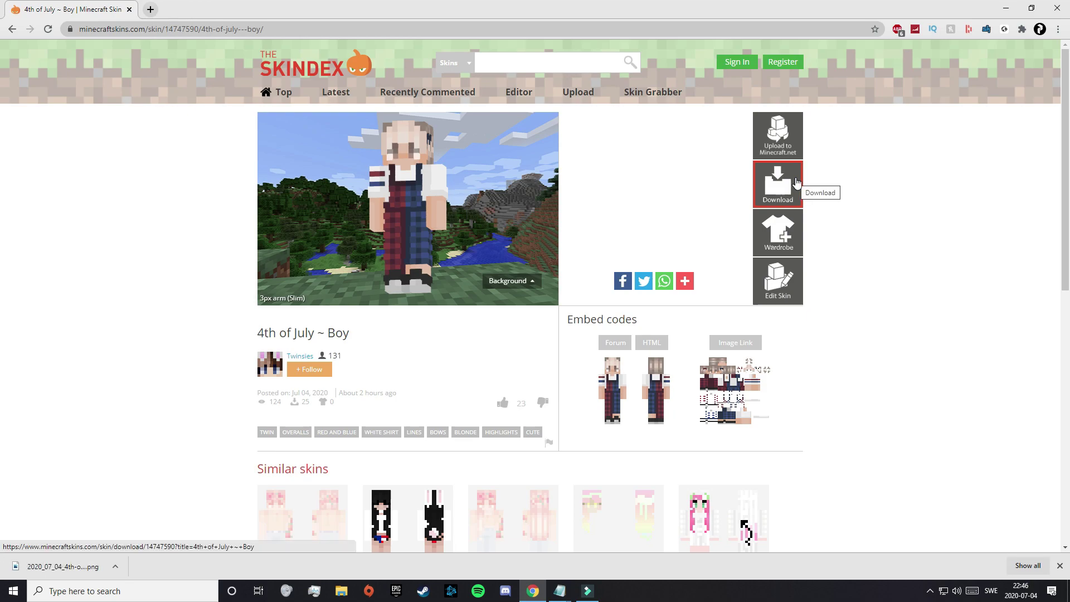
click(1032, 9)
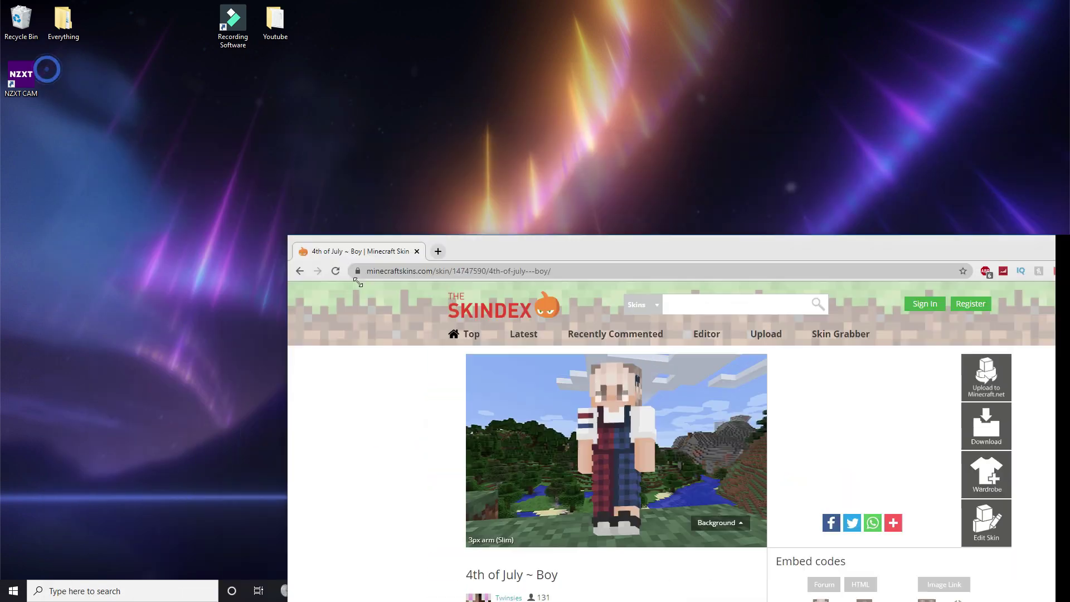
drag(44, 68, 379, 280)
drag(613, 291, 510, 116)
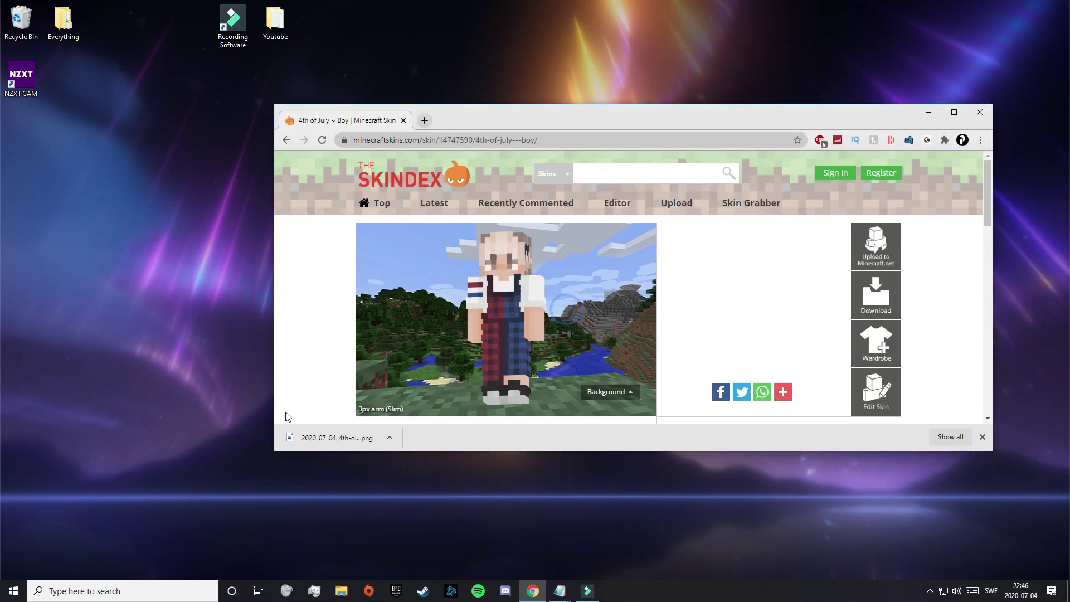
drag(303, 439, 129, 391)
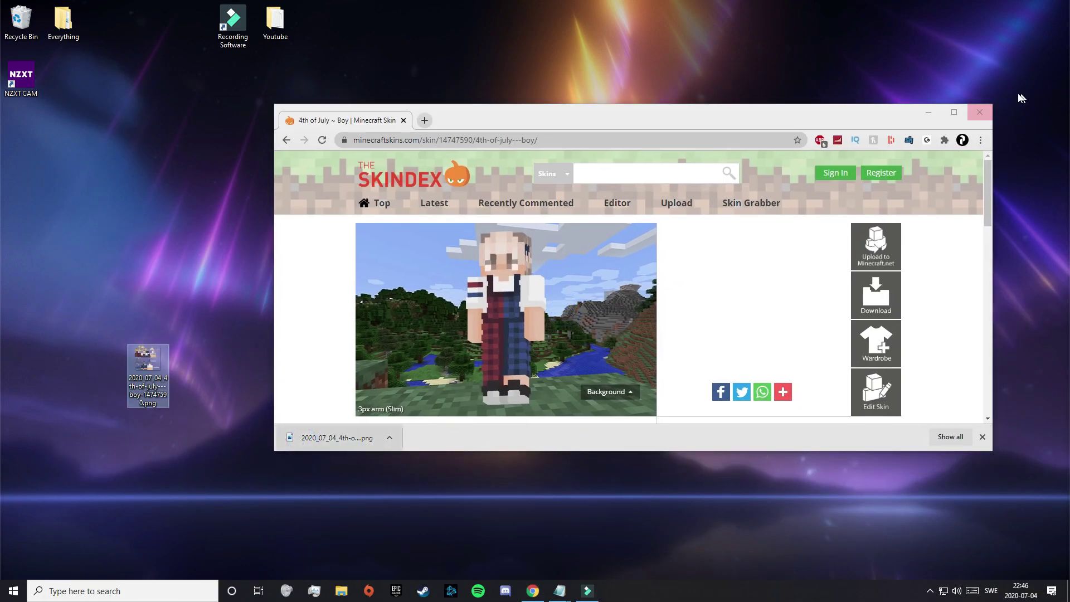
click(981, 113)
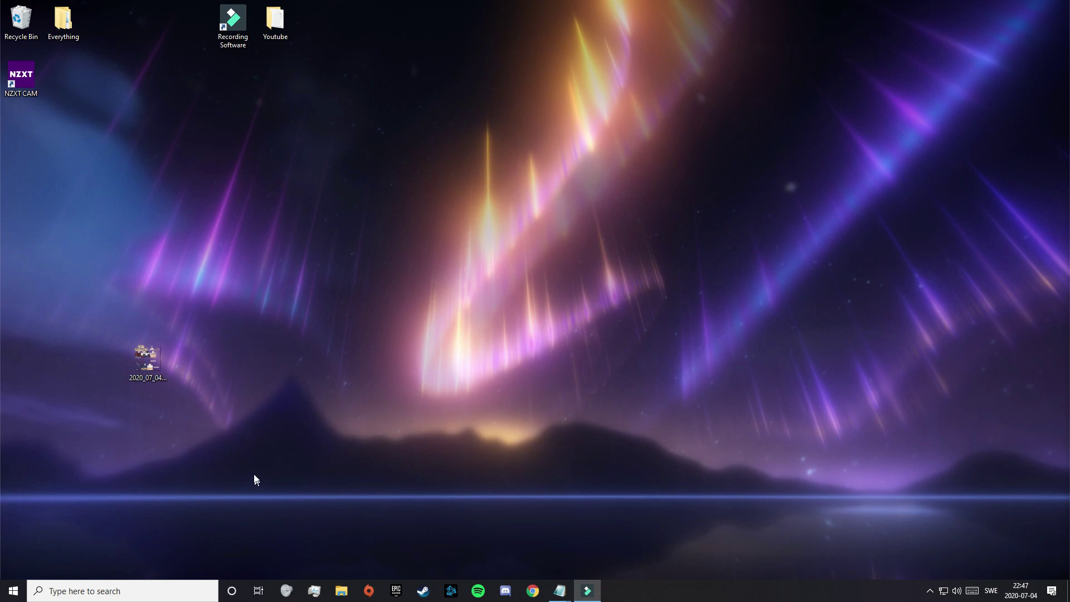
- Launch Minecraft Launcher from Windows search and show the Java Edition Skins library
click(148, 591)
text(m)
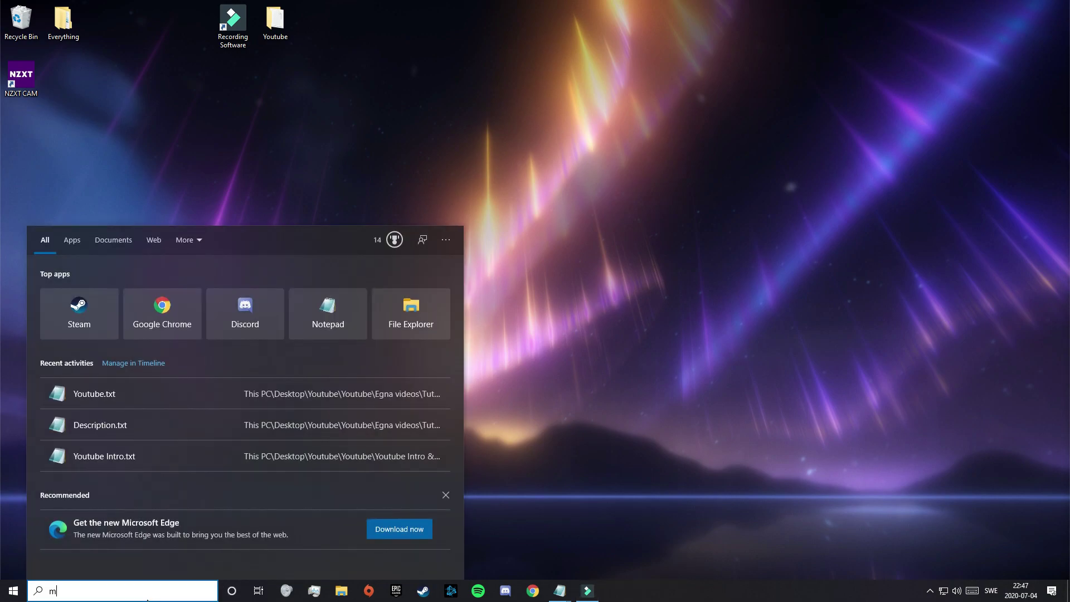
text(ineraft)
key(Return)
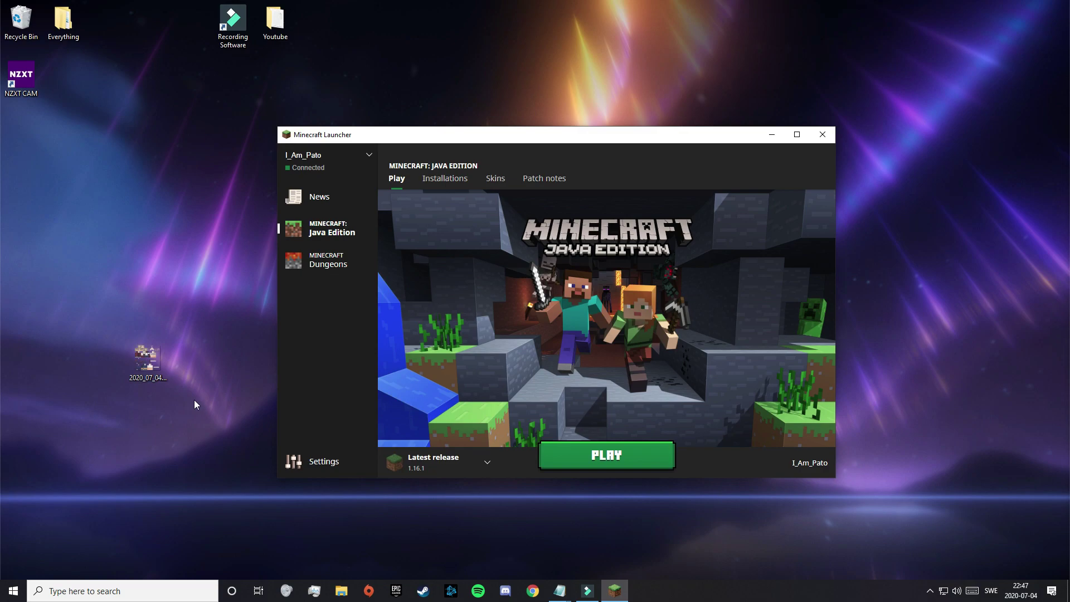
click(495, 179)
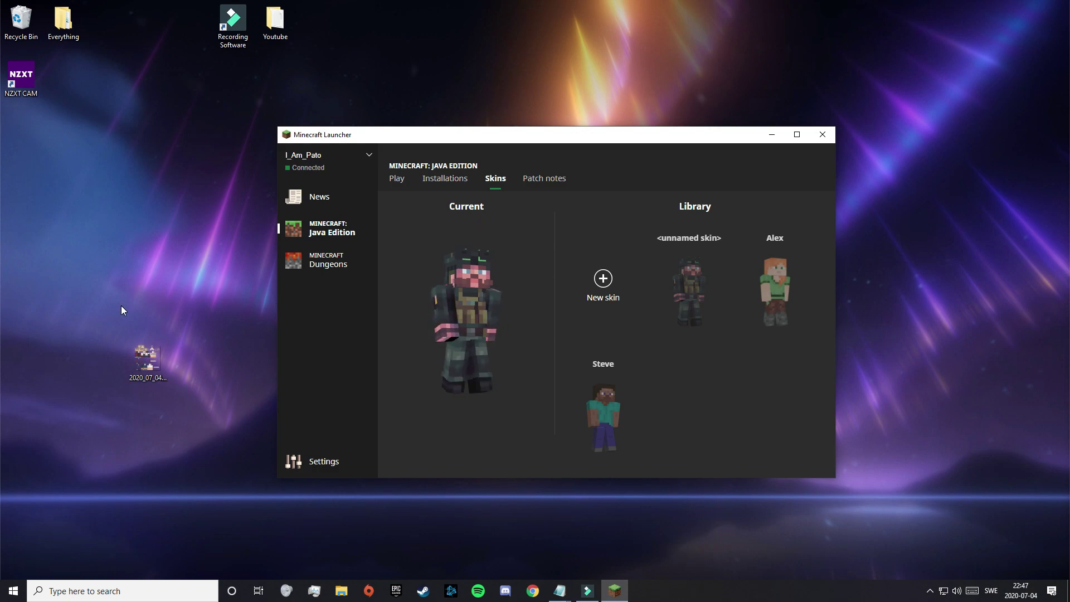
- Start a new skin named 'tutorial', keeping the Classic player model
click(591, 278)
click(574, 206)
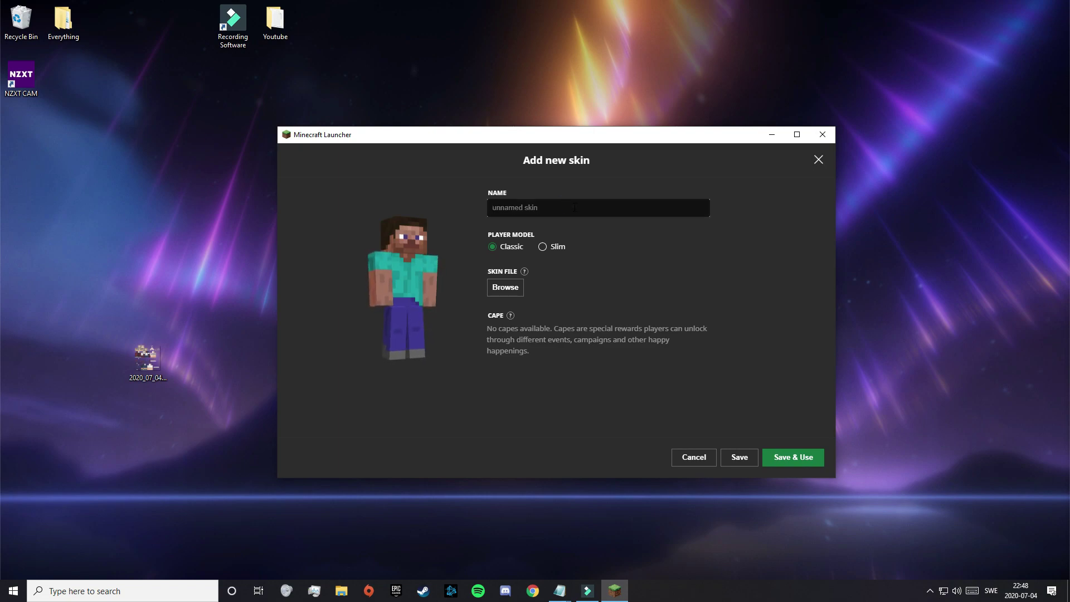
text(tutorial)
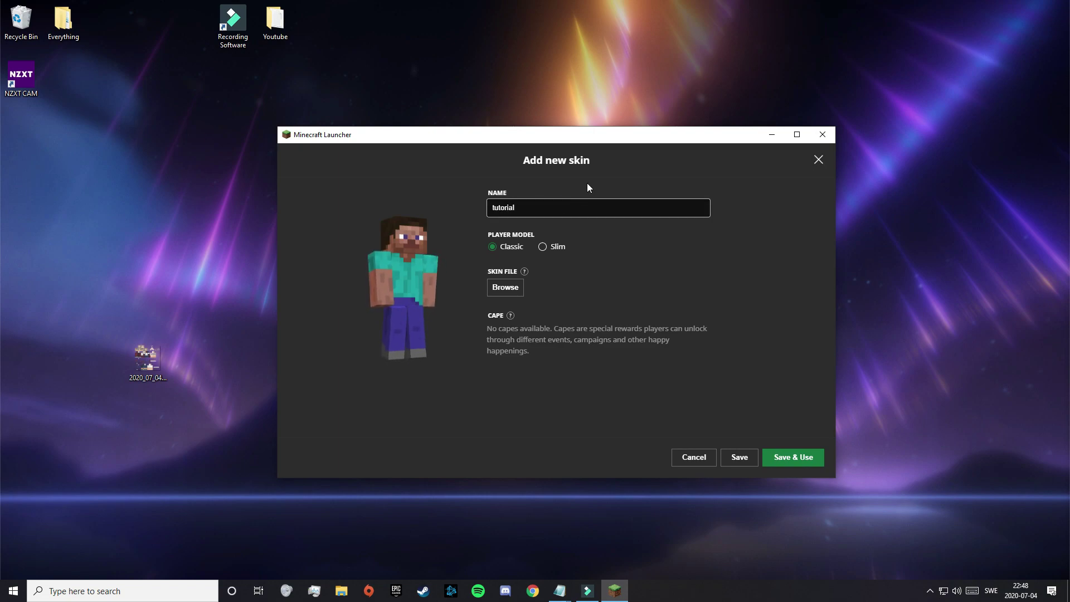
click(543, 248)
click(507, 247)
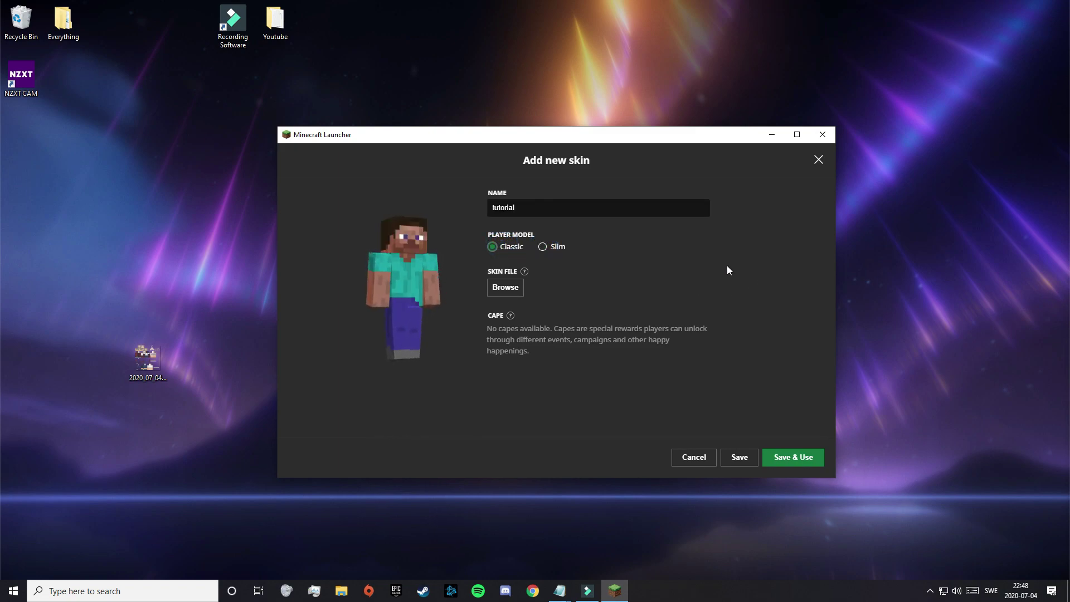
- Load the downloaded 4th of July skin PNG from the Desktop into the new skin
click(520, 286)
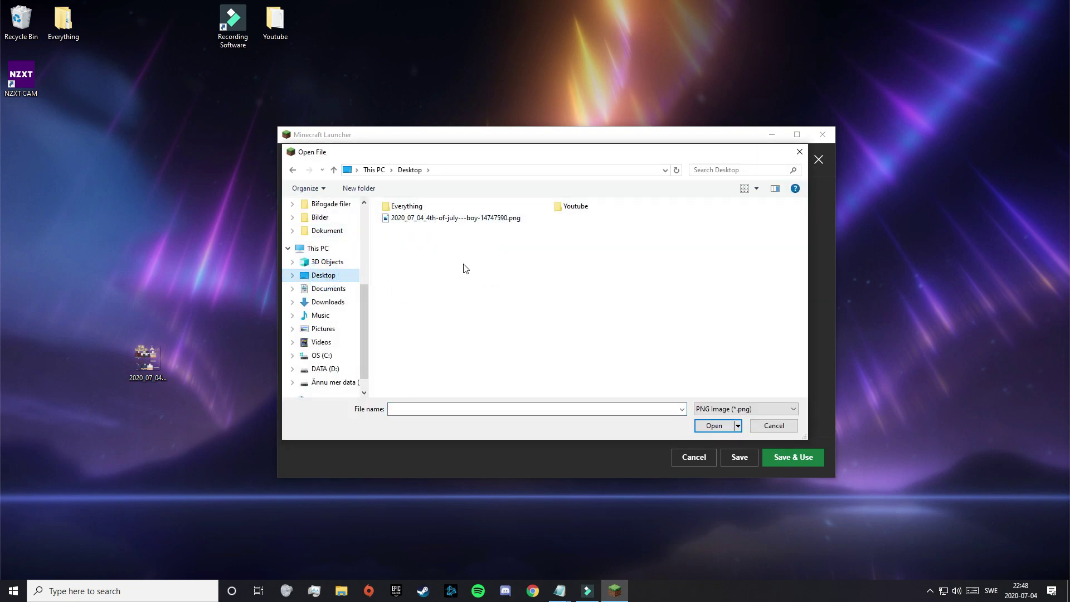
click(450, 217)
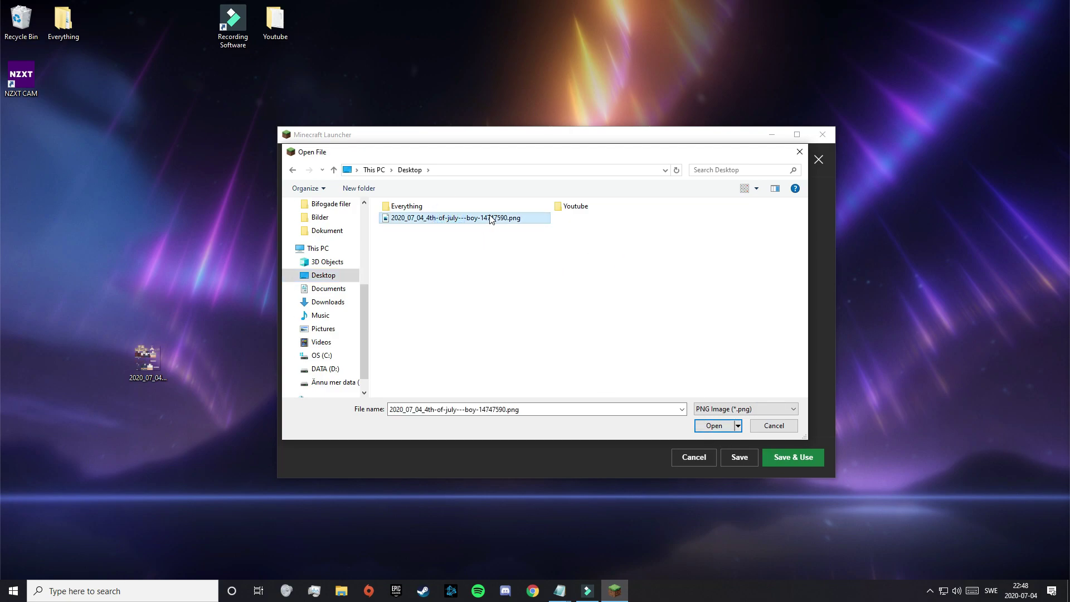
click(723, 427)
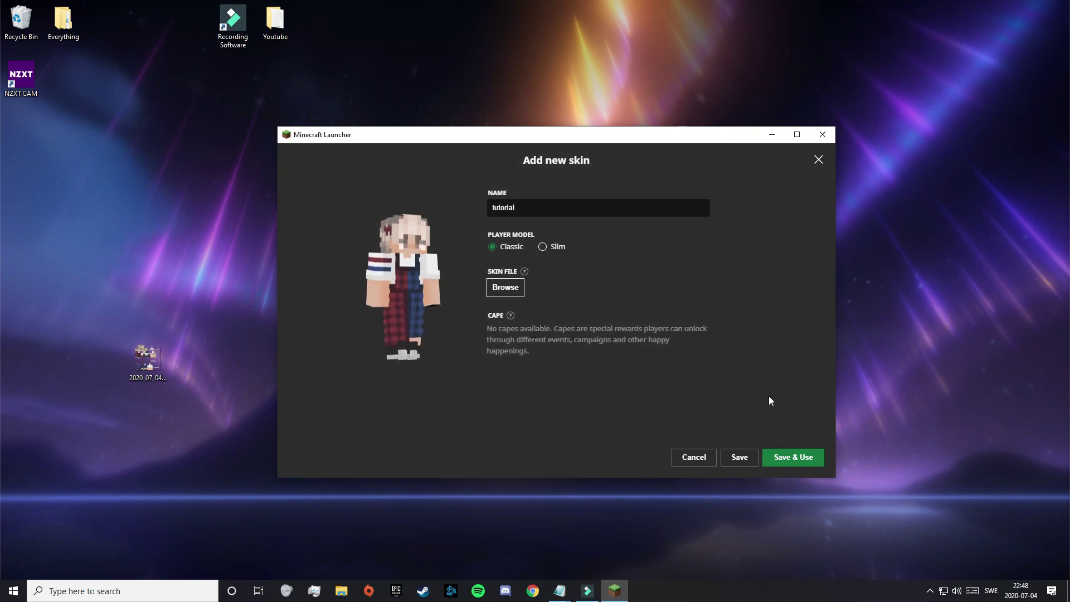
- Save the 'tutorial' skin and make it current after trying Steve, Alex and the unnamed skin
click(740, 454)
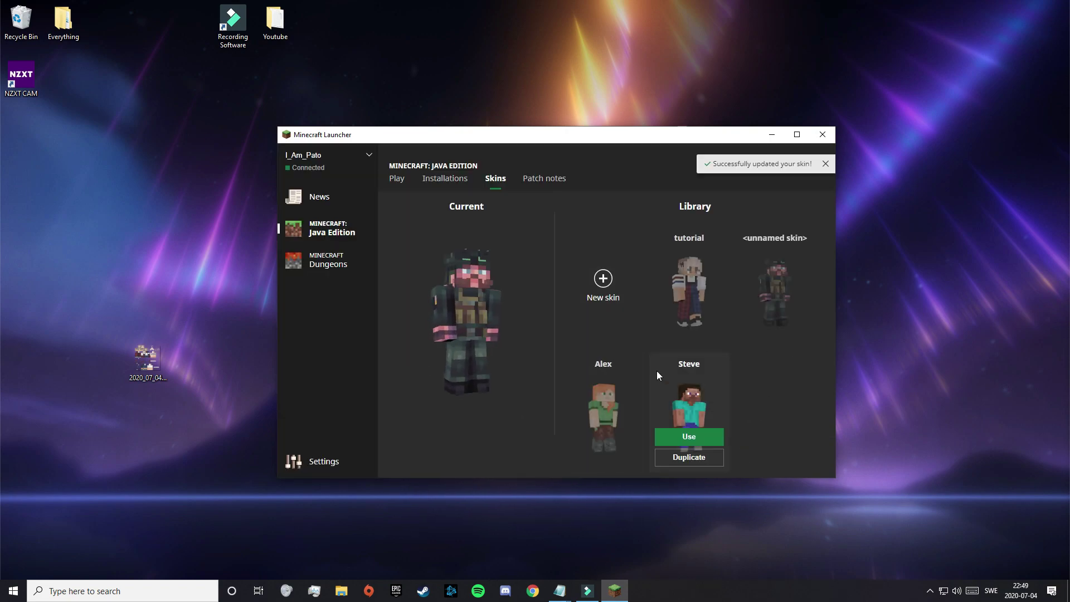
click(694, 436)
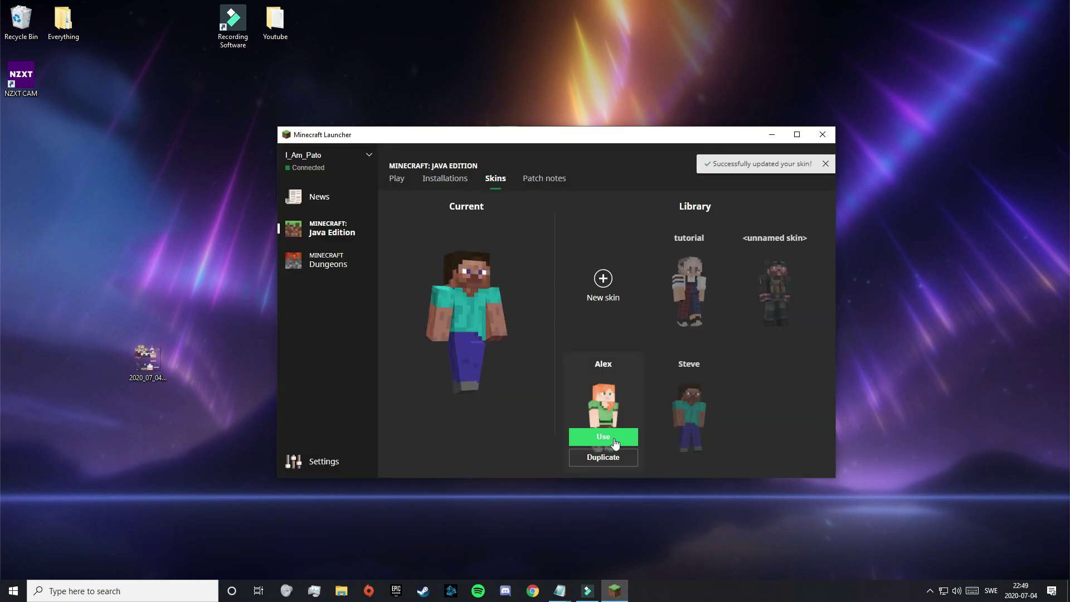
click(612, 437)
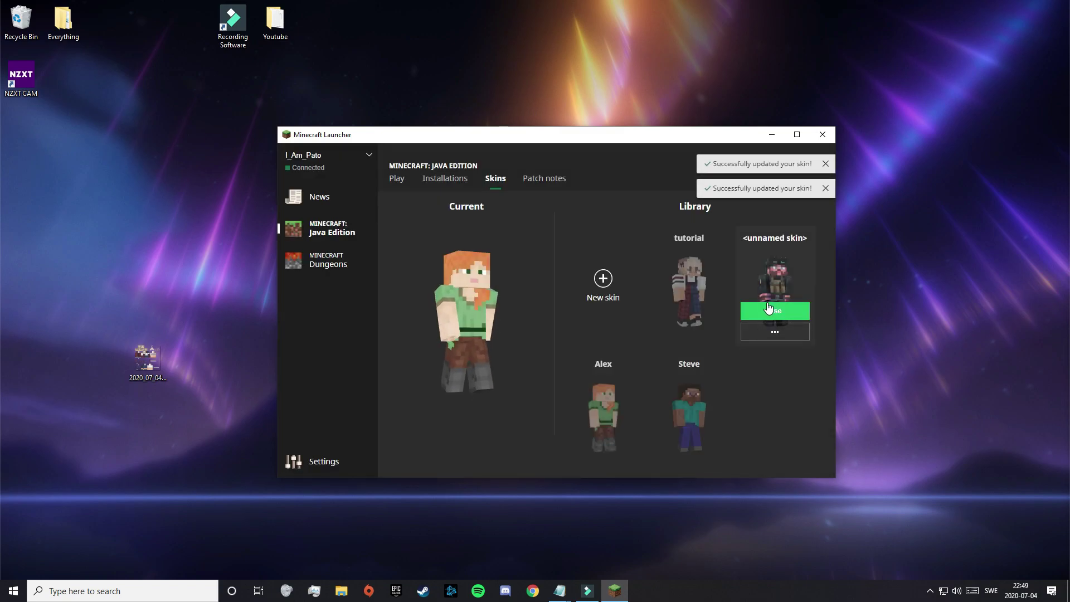
click(769, 309)
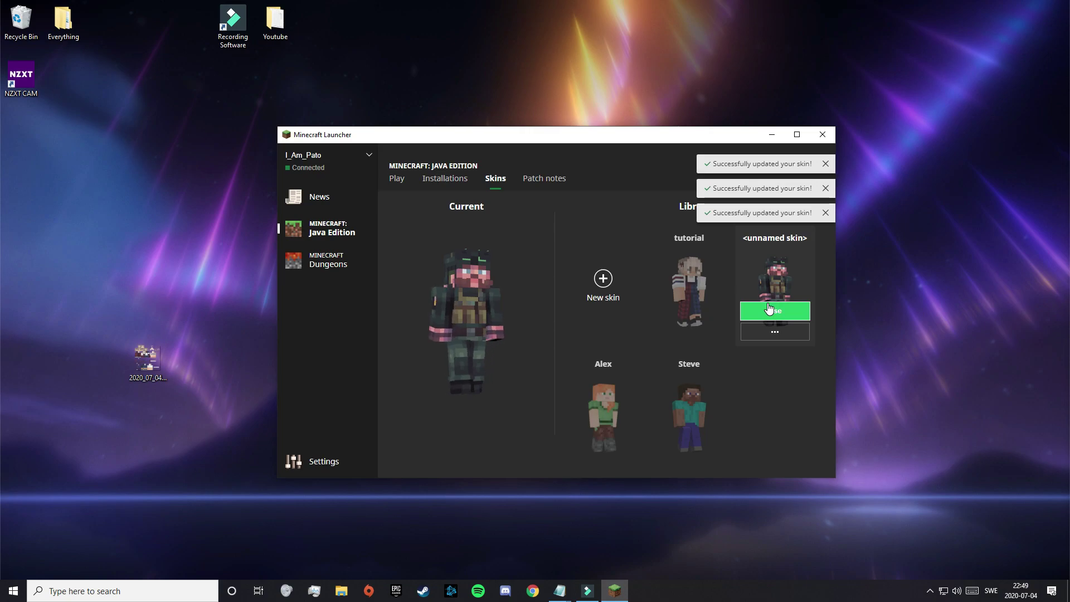
click(702, 313)
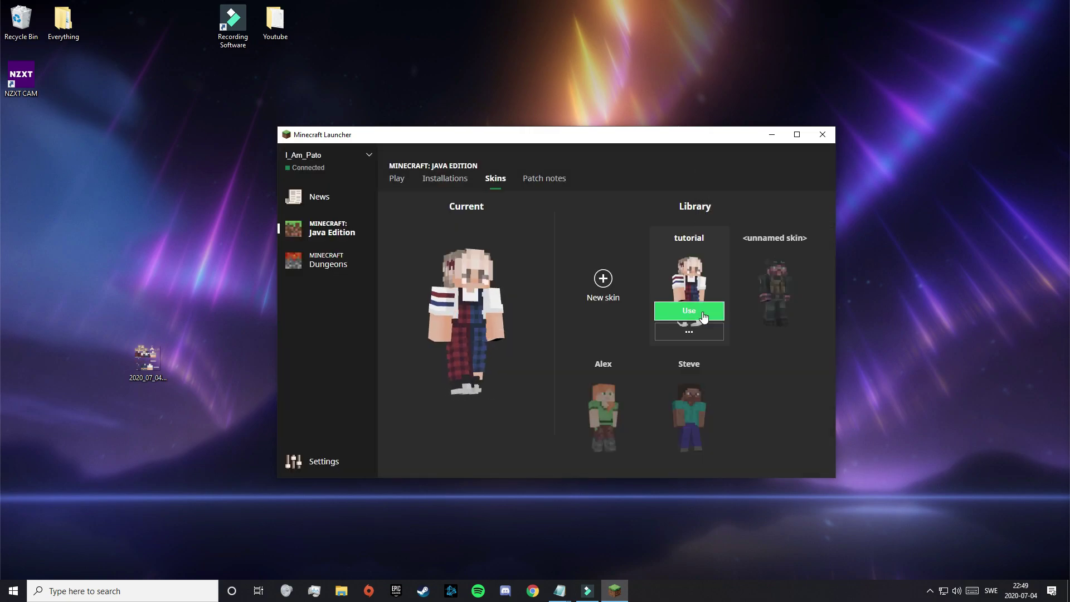
click(397, 178)
click(586, 463)
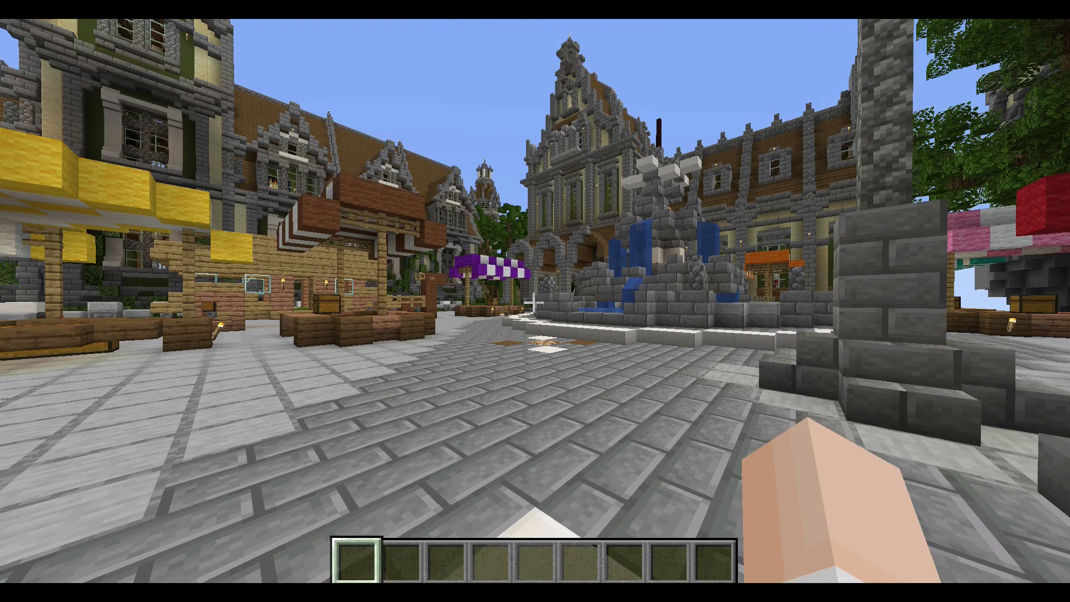